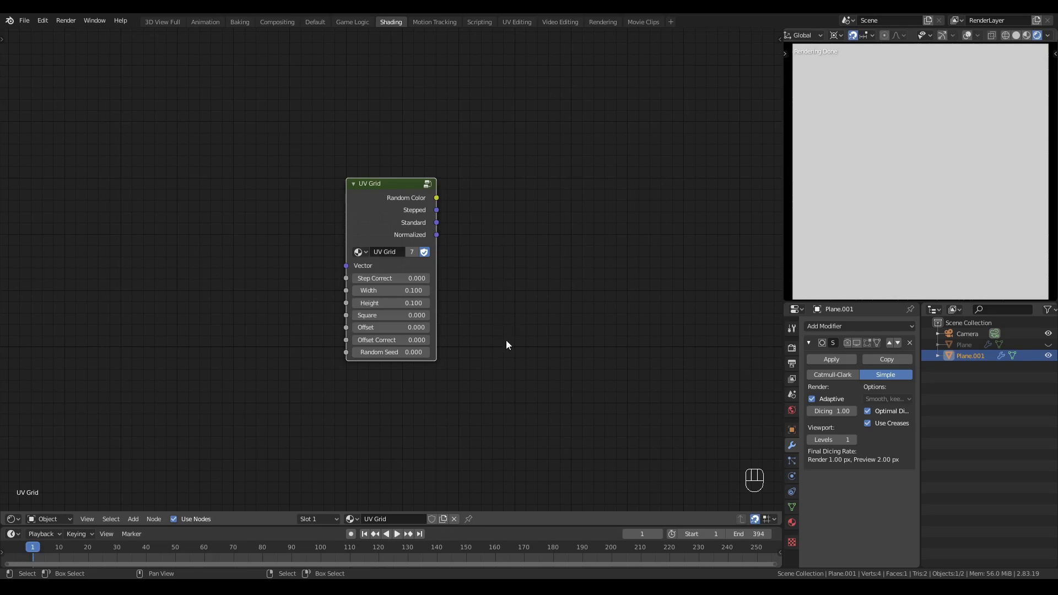
- Add a UV Map node and link its UV output to the Vector input of the UV Grid node
{"action": "key", "text": "shift+a"}
{"action": "mouse_move", "coordinate": [157, 280]}
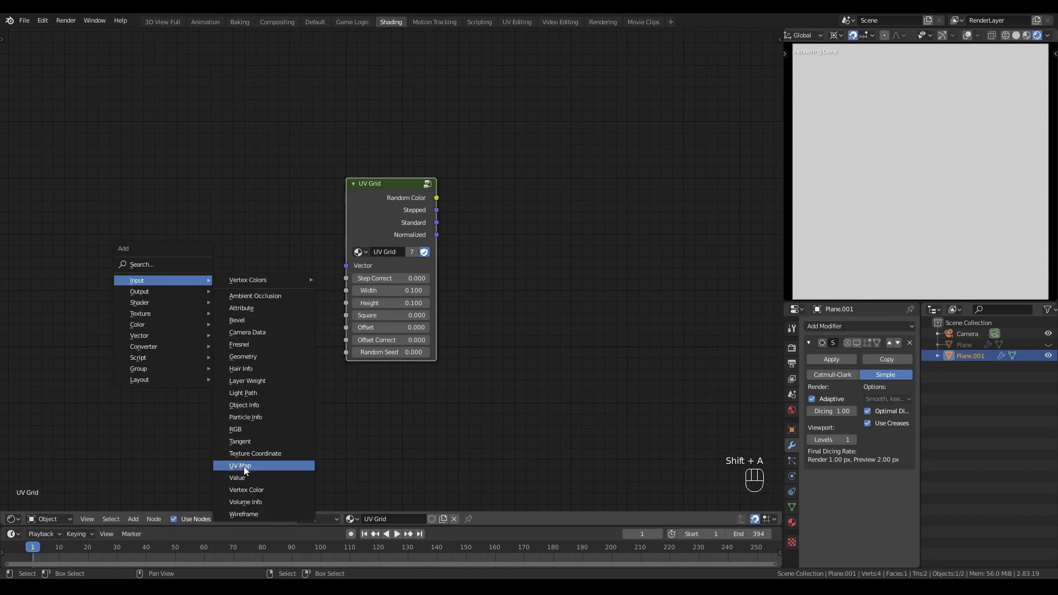
{"action": "left_click", "coordinate": [243, 466]}
{"action": "left_click", "coordinate": [230, 231]}
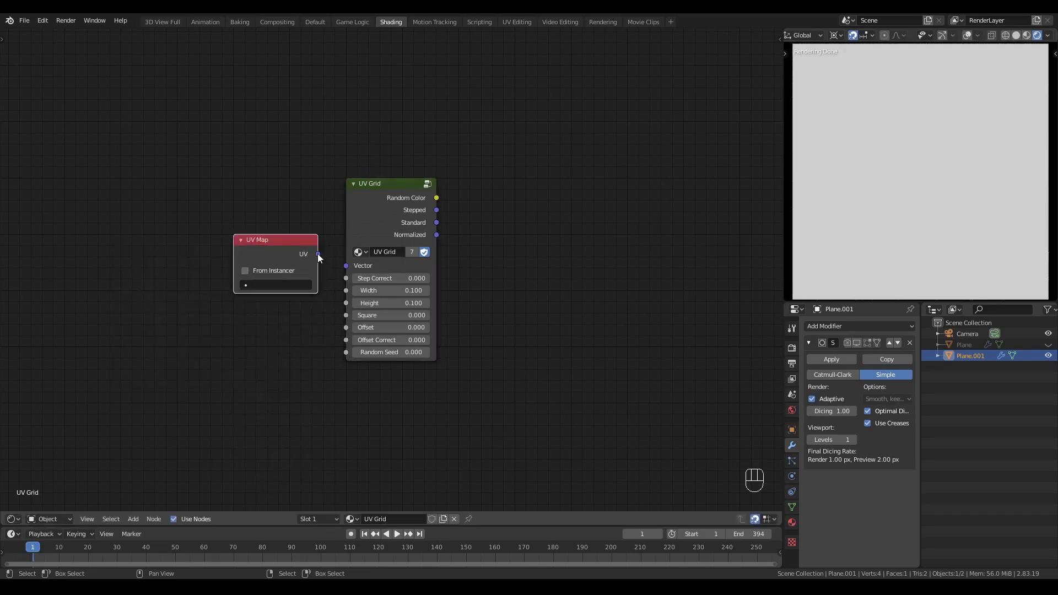
{"action": "left_click_drag", "start_coordinate": [318, 254], "coordinate": [346, 265]}
- Preview the UV Grid's Random Color output, try larger cell sizes, and reset Width and Height to 0.1
{"action": "left_click", "coordinate": [395, 199], "text": "ctrl+shift"}
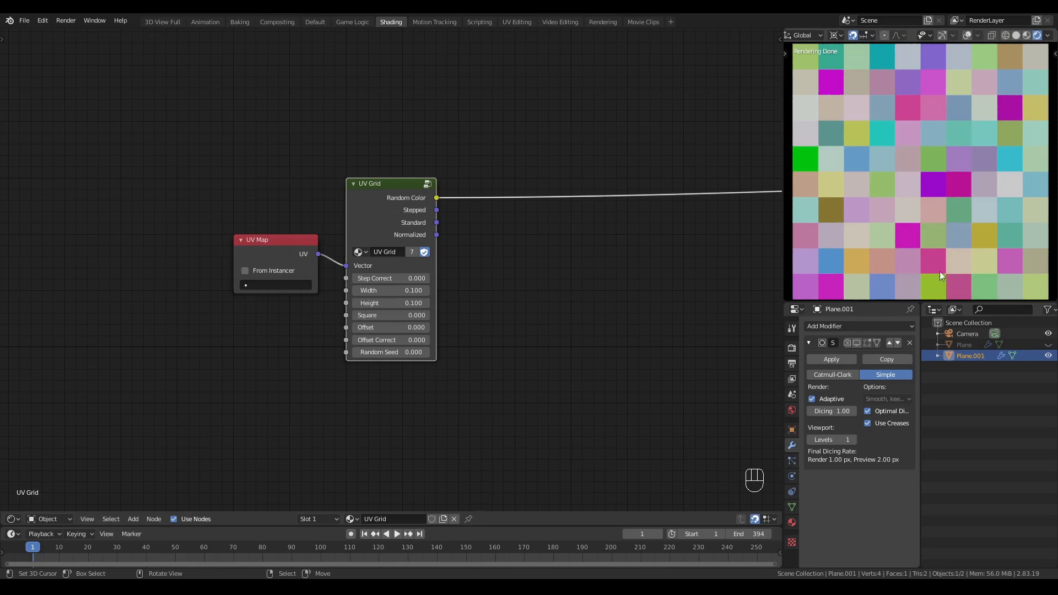
{"action": "left_click", "coordinate": [394, 290], "text": "shift"}
{"action": "mouse_move", "coordinate": [394, 291]}
{"action": "left_mouse_down", "text": "shift"}
{"action": "mouse_move", "coordinate": [402, 303]}
{"action": "mouse_move", "coordinate": [388, 290]}
{"action": "left_mouse_up", "text": "shift"}
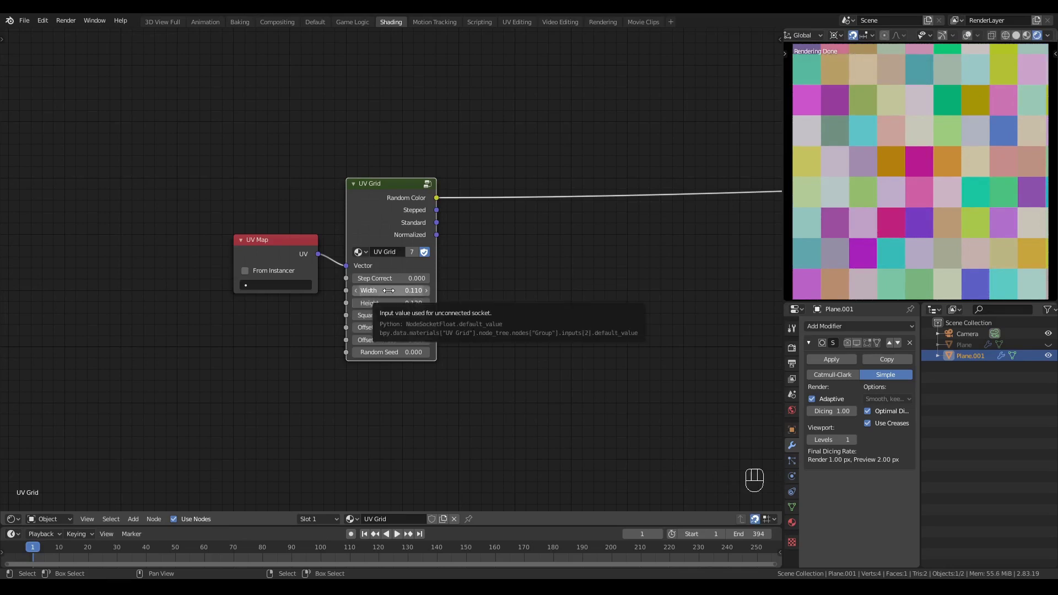
{"action": "left_click", "coordinate": [389, 290]}
{"action": "key", "text": "BackSpace"}
{"action": "key", "text": "Return"}
- Preview the UV Grid's Stepped output and insert a Separate XYZ node after it
{"action": "left_click", "coordinate": [419, 284], "text": "ctrl+shift"}
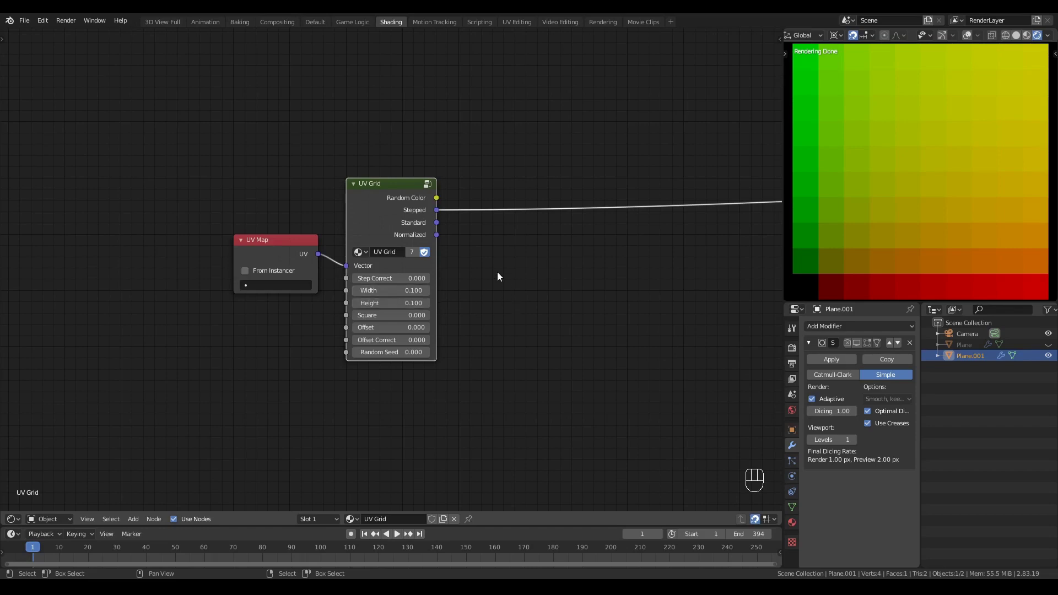
{"action": "key", "text": "shift+a"}
{"action": "mouse_move", "coordinate": [476, 336]}
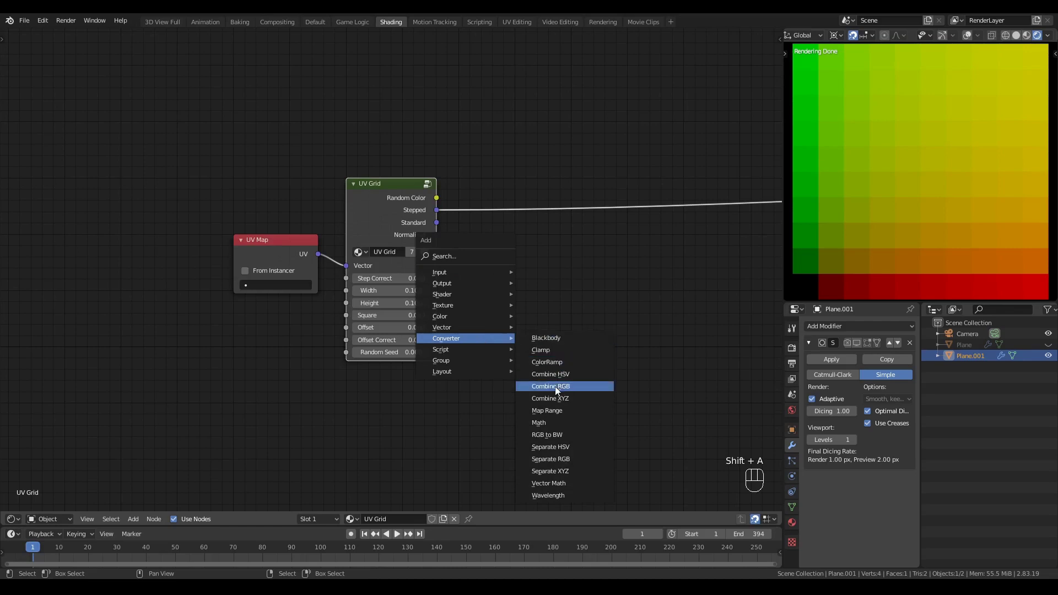
{"action": "left_click", "coordinate": [551, 471]}
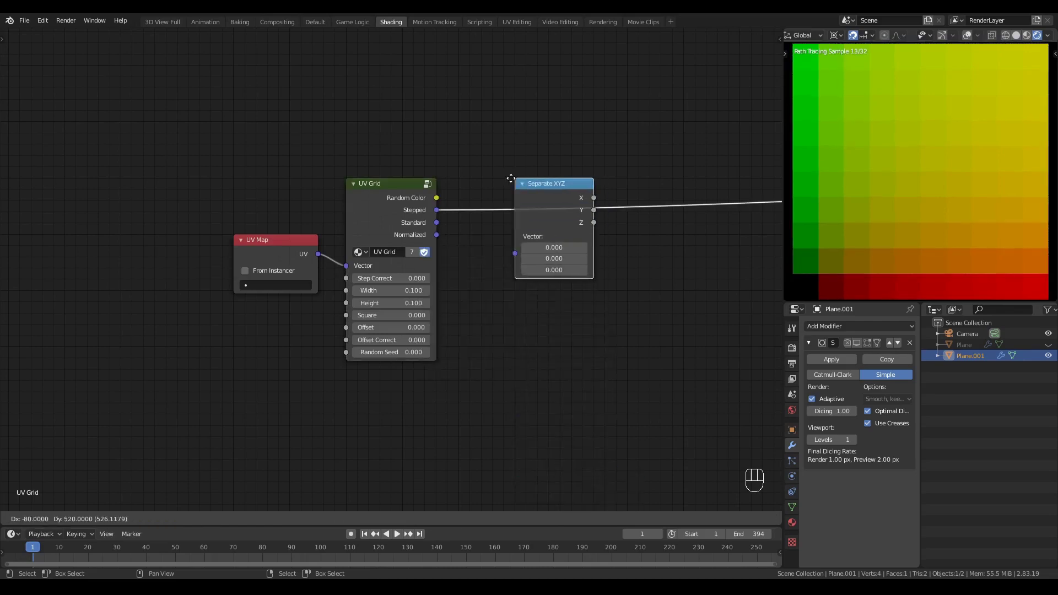
{"action": "left_click", "coordinate": [511, 178]}
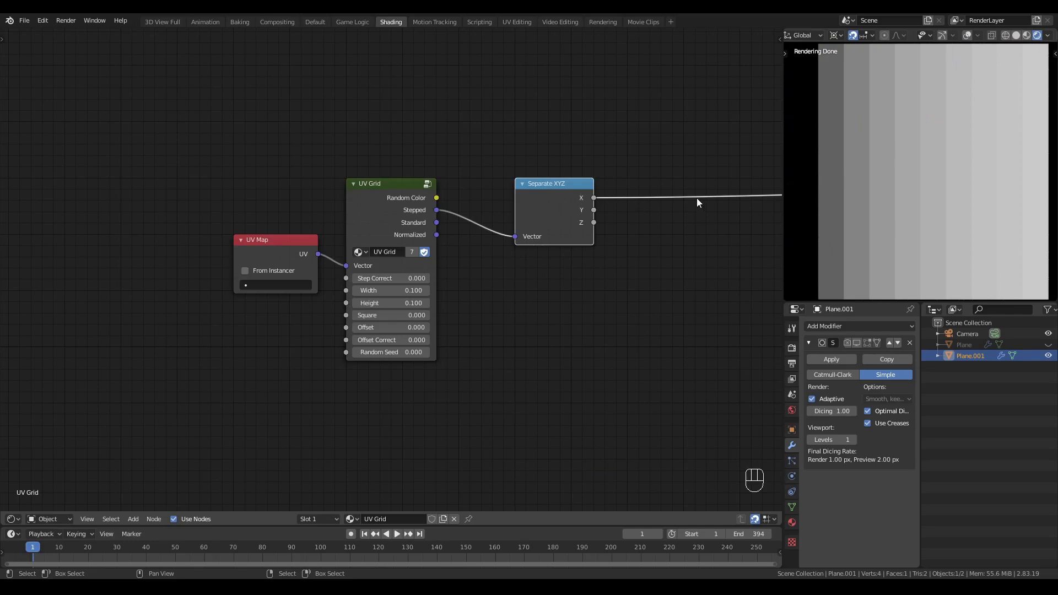
- Try a Width of 0.5 on the UV Grid while previewing the X component, and set Width back to 0.1
{"action": "mouse_move", "coordinate": [388, 290]}
{"action": "left_mouse_down", "text": "shift"}
{"action": "mouse_move", "coordinate": [430, 290]}
{"action": "mouse_move", "coordinate": [385, 289]}
{"action": "mouse_move", "coordinate": [397, 290]}
{"action": "left_mouse_up", "text": "shift"}
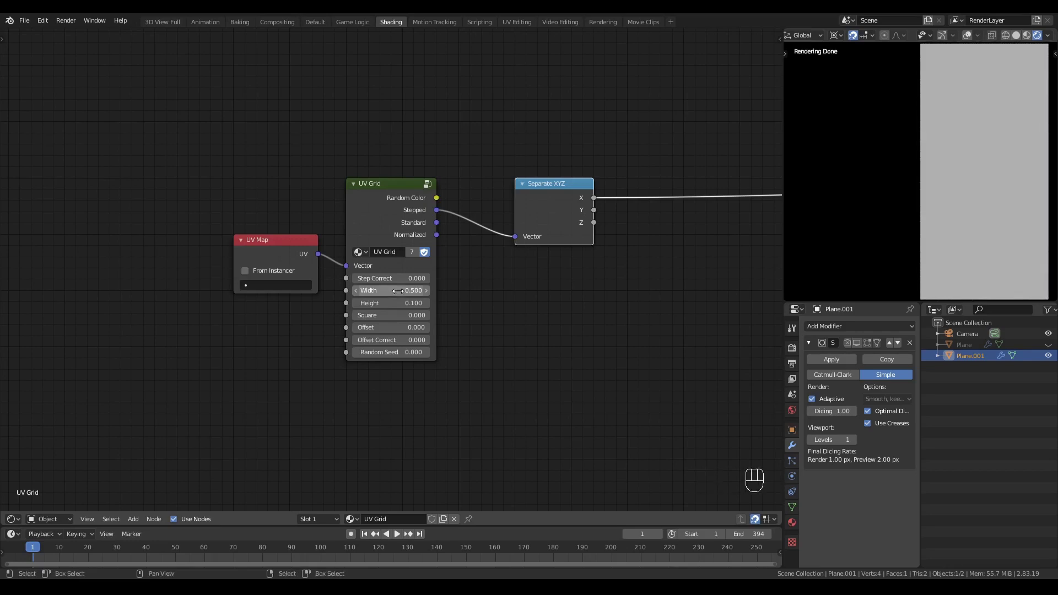
{"action": "left_click", "coordinate": [402, 291]}
{"action": "type", "text": "0.1"}
{"action": "key", "text": "Return"}
- Preview the Y component of the Separate XYZ node, try a Height of 0.14 on the UV Grid, and undo it
{"action": "left_click", "coordinate": [560, 195], "text": "ctrl+shift"}
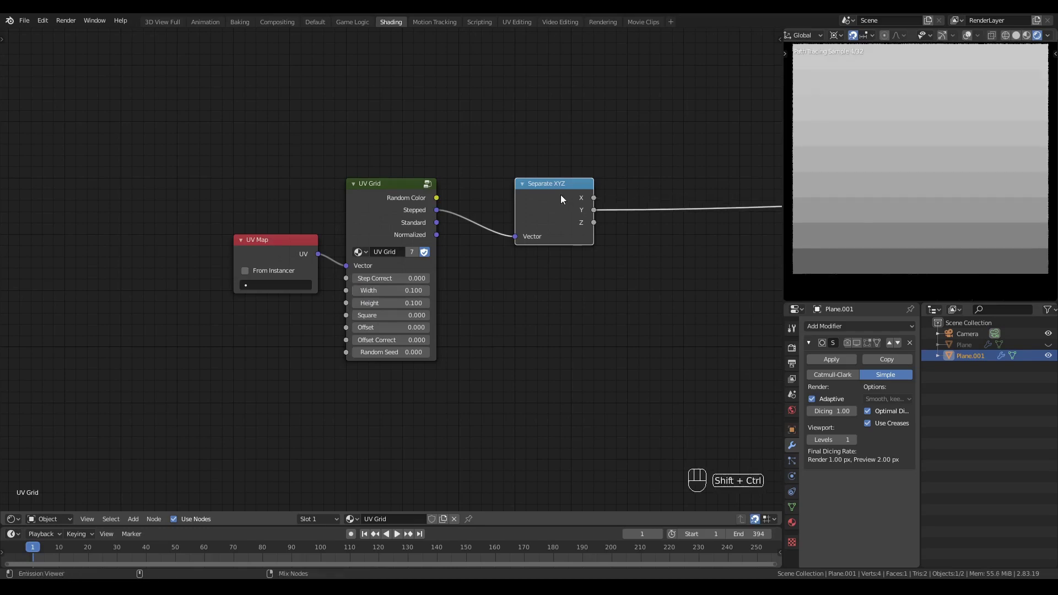
{"action": "mouse_move", "coordinate": [386, 303]}
{"action": "left_mouse_down", "text": "shift"}
{"action": "mouse_move", "coordinate": [419, 303]}
{"action": "mouse_move", "coordinate": [380, 303]}
{"action": "mouse_move", "coordinate": [403, 303]}
{"action": "left_mouse_up", "text": "shift"}
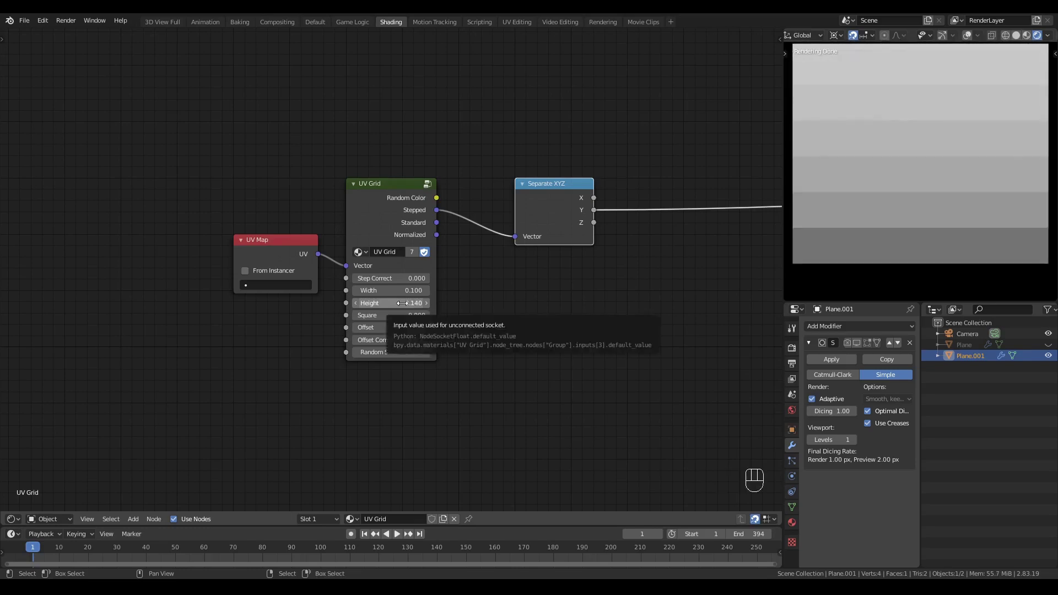
{"action": "key", "text": "ctrl+z"}
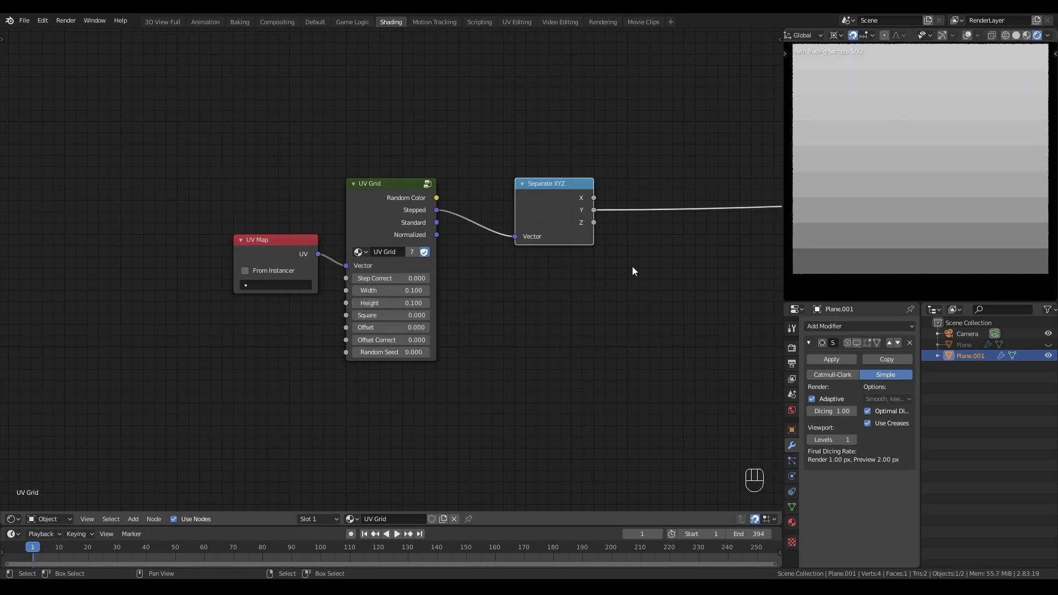
- Delete the Separate XYZ node and preview the UV Grid's Standard output
{"action": "key", "text": "x"}
{"action": "left_click", "coordinate": [405, 194], "text": "ctrl+shift"}
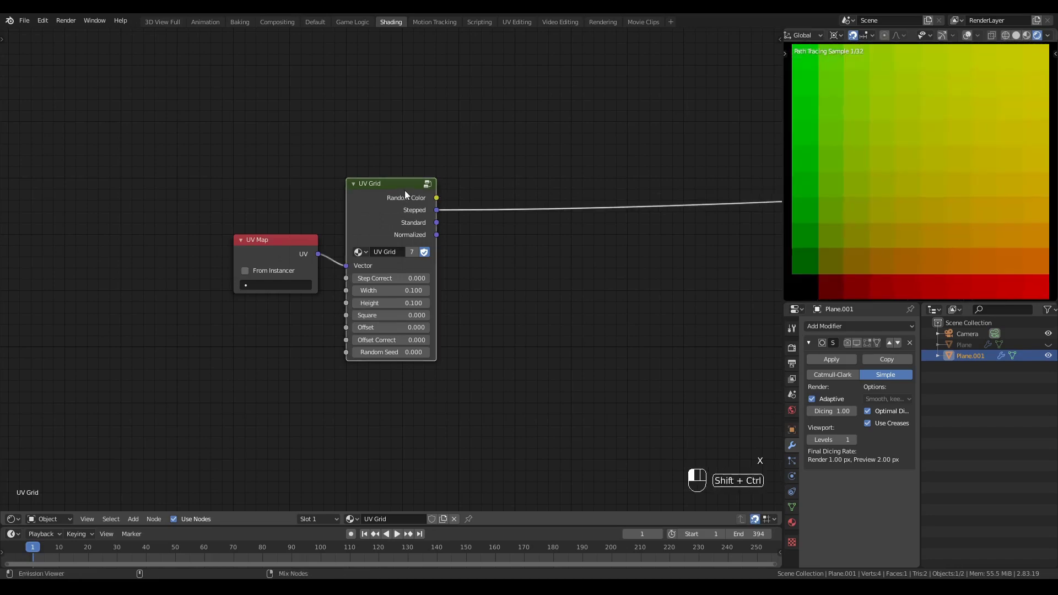
{"action": "left_click", "coordinate": [405, 194], "text": "ctrl+shift"}
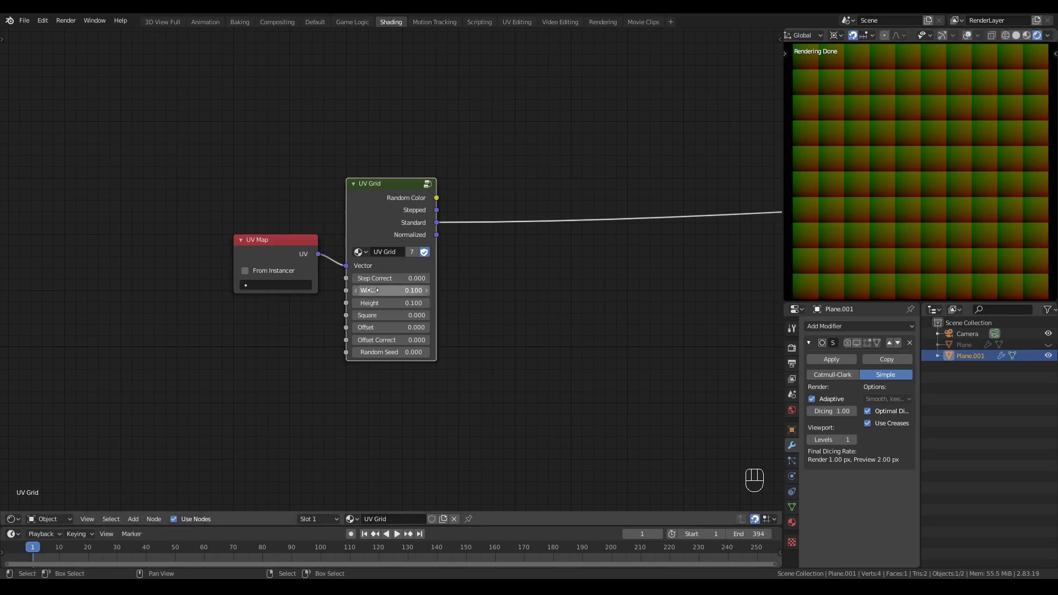
- Try a Height of 0.37 on the Standard grid output, and undo the change
{"action": "mouse_move", "coordinate": [400, 303]}
{"action": "left_mouse_down", "text": "shift"}
{"action": "mouse_move", "coordinate": [419, 303]}
{"action": "mouse_move", "coordinate": [400, 303]}
{"action": "left_mouse_up", "text": "shift"}
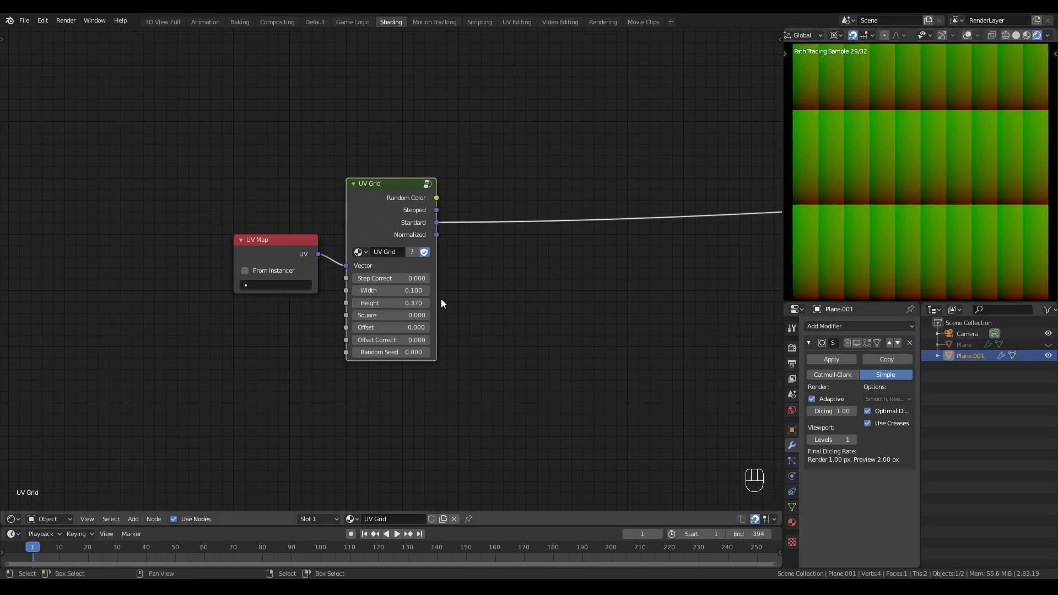
{"action": "key", "text": "ctrl+z"}
{"action": "key", "text": "ctrl+z"}
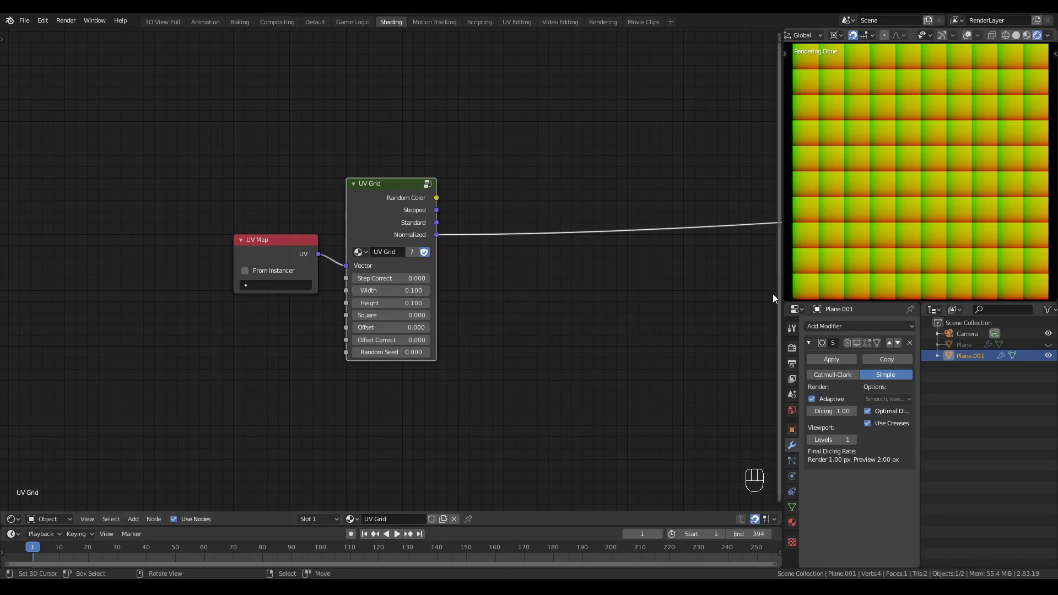
- Try a Width of 0.22 and a Height of 0.39 on the Normalized output, and cut its preview link
{"action": "mouse_move", "coordinate": [390, 291]}
{"action": "left_mouse_down", "text": "shift"}
{"action": "mouse_move", "coordinate": [421, 291]}
{"action": "mouse_move", "coordinate": [386, 304]}
{"action": "left_mouse_up", "text": "shift"}
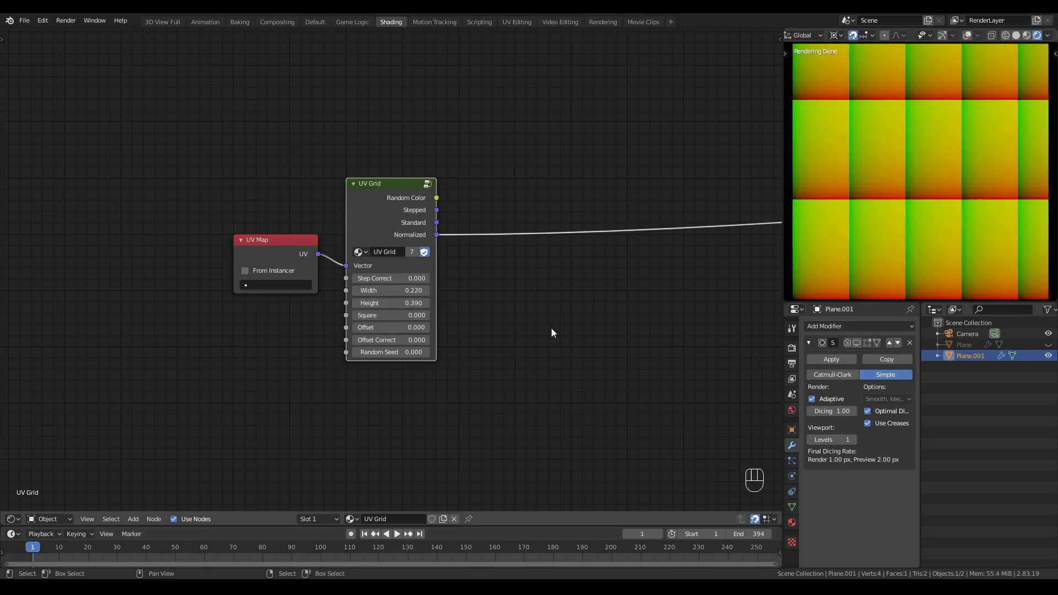
{"action": "right_click_drag", "start_coordinate": [551, 329], "coordinate": [521, 309], "text": "ctrl"}
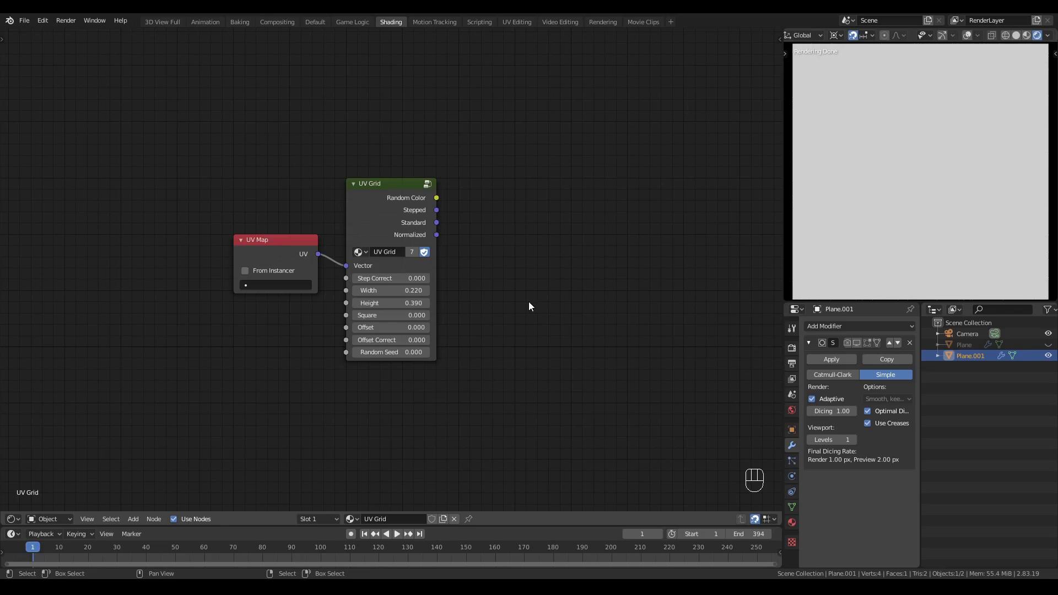
- Add an Image Texture node beside the UV Grid and load the image person 20.jpg into it
{"action": "key", "text": "shift+a"}
{"action": "mouse_move", "coordinate": [496, 280]}
{"action": "left_click", "coordinate": [592, 274]}
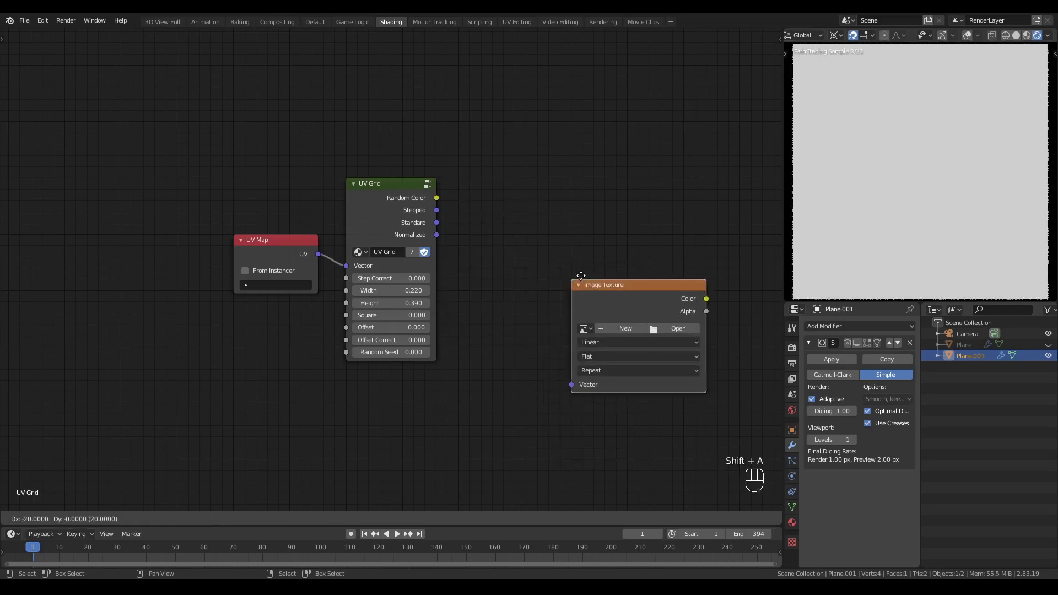
{"action": "left_click", "coordinate": [520, 175]}
{"action": "left_click", "coordinate": [529, 226]}
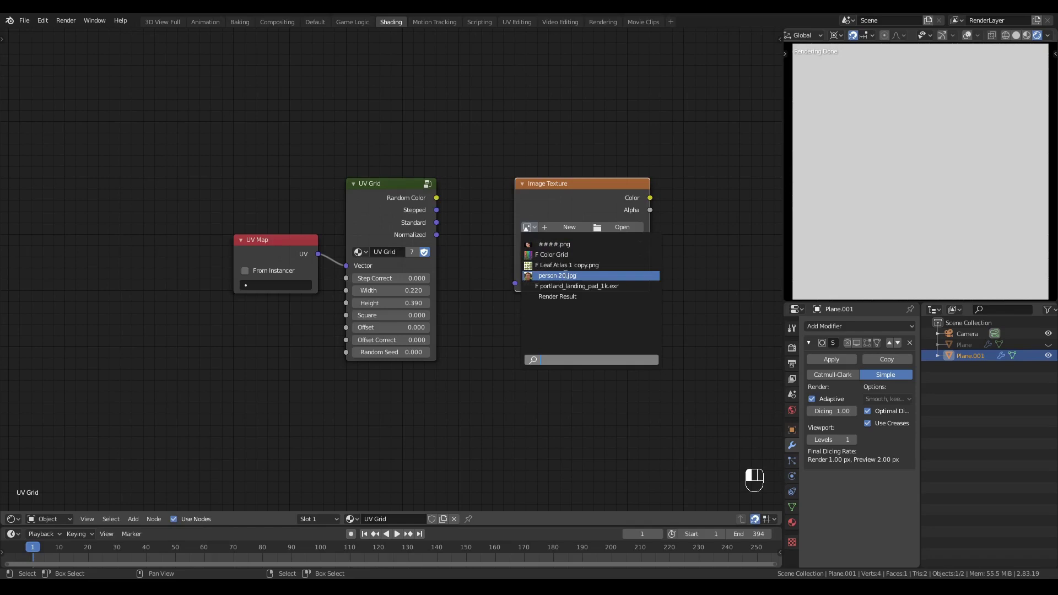
{"action": "left_click", "coordinate": [565, 275]}
- Link the UV Map's UV output to the image texture's Vector input and preview the image's Color output
{"action": "left_click_drag", "start_coordinate": [319, 254], "coordinate": [516, 312]}
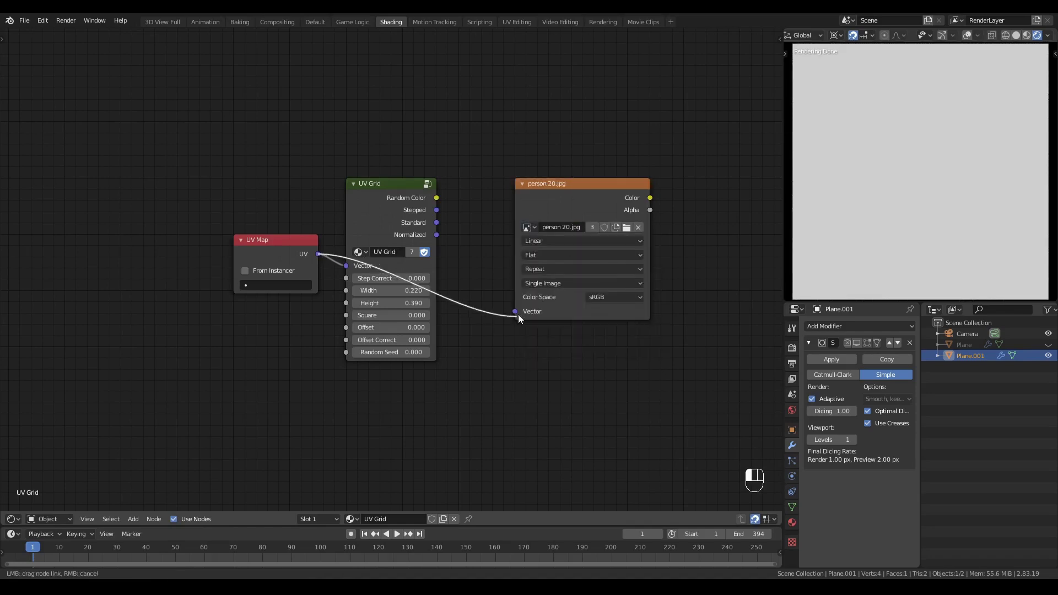
{"action": "left_click", "coordinate": [577, 193], "text": "ctrl+shift"}
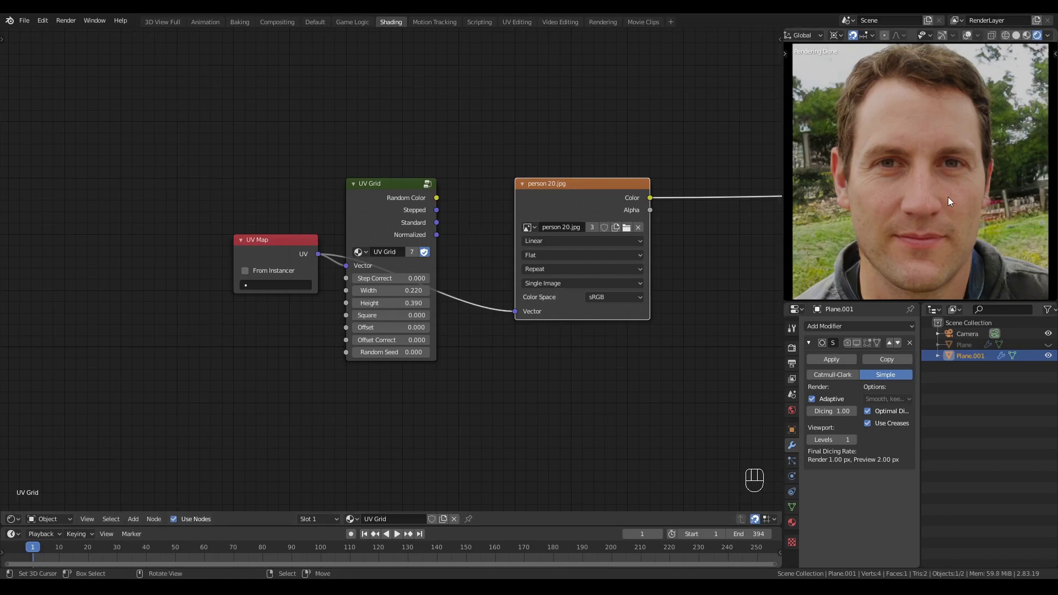
{"action": "left_click", "coordinate": [452, 189]}
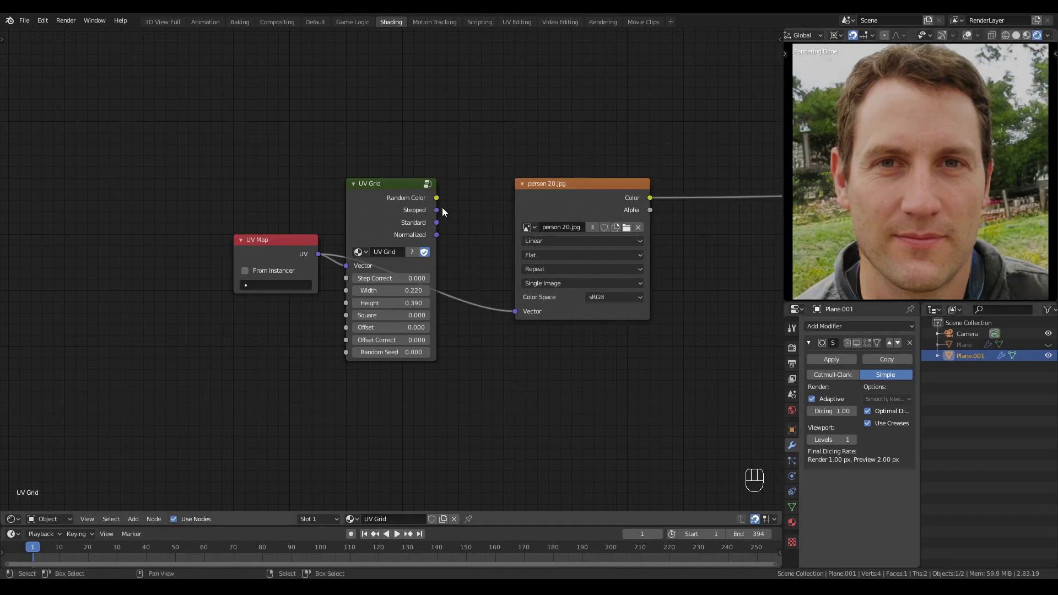
- Link the UV Grid's Stepped output to the image texture's Vector input and set Width and Height to 0.05
{"action": "left_click_drag", "start_coordinate": [437, 210], "coordinate": [513, 312]}
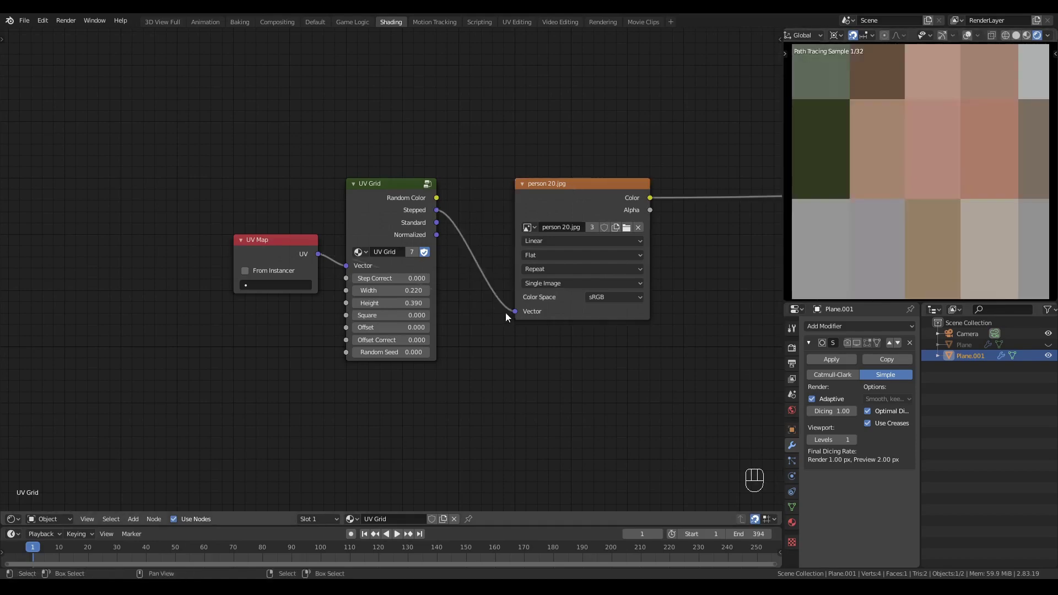
{"action": "mouse_move", "coordinate": [389, 290]}
{"action": "left_mouse_down", "text": "shift"}
{"action": "mouse_move", "coordinate": [361, 290]}
{"action": "mouse_move", "coordinate": [388, 303]}
{"action": "mouse_move", "coordinate": [363, 303]}
{"action": "mouse_move", "coordinate": [380, 303]}
{"action": "mouse_move", "coordinate": [356, 290]}
{"action": "mouse_move", "coordinate": [414, 303]}
{"action": "mouse_move", "coordinate": [406, 290]}
{"action": "mouse_move", "coordinate": [406, 303]}
{"action": "mouse_move", "coordinate": [393, 303]}
{"action": "left_mouse_up", "text": "shift"}
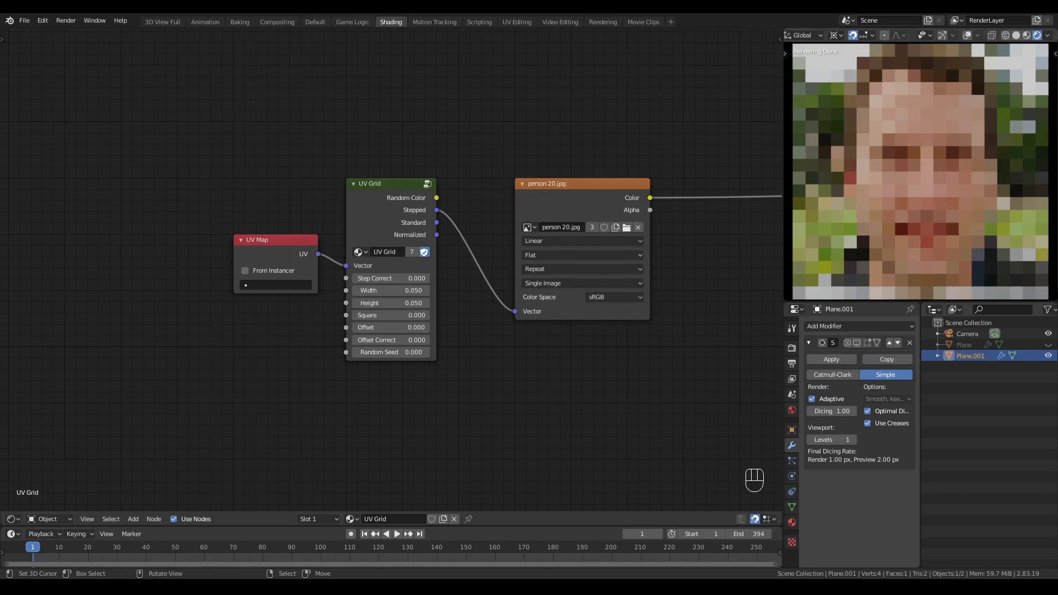
- Compare the plain and pixelated image by switching the image texture's Vector input between the UV Map and the Stepped output, ending on Stepped
{"action": "left_click_drag", "start_coordinate": [318, 254], "coordinate": [507, 311]}
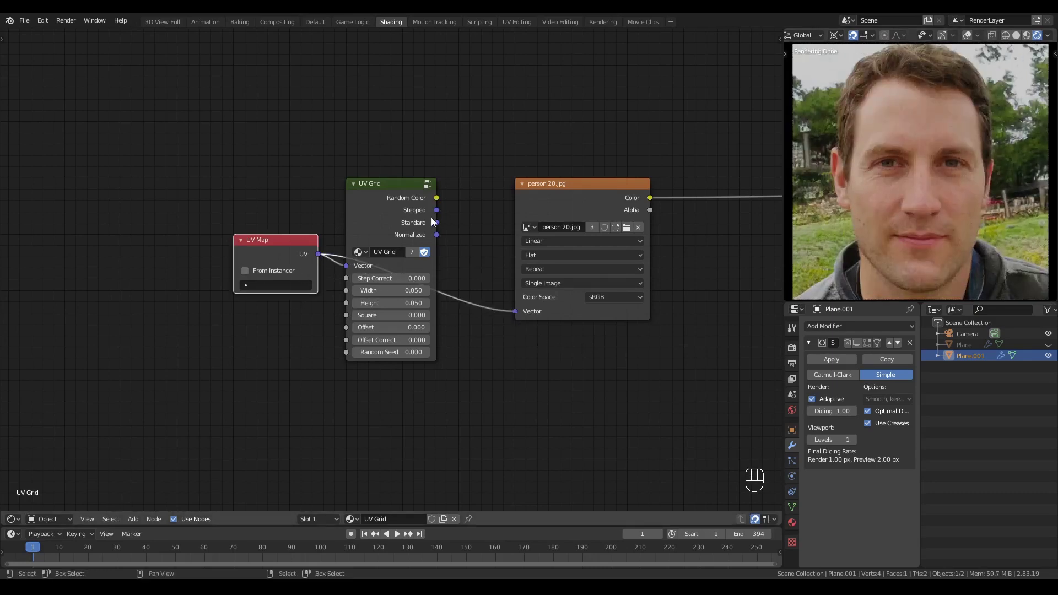
{"action": "left_click_drag", "start_coordinate": [437, 210], "coordinate": [513, 311]}
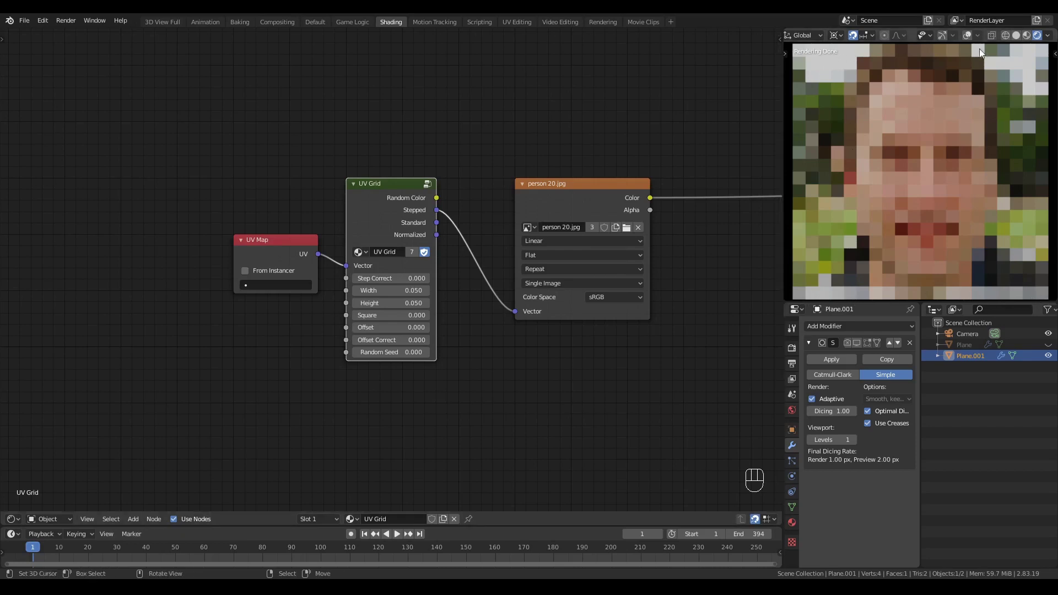
{"action": "left_click_drag", "start_coordinate": [322, 253], "coordinate": [516, 312]}
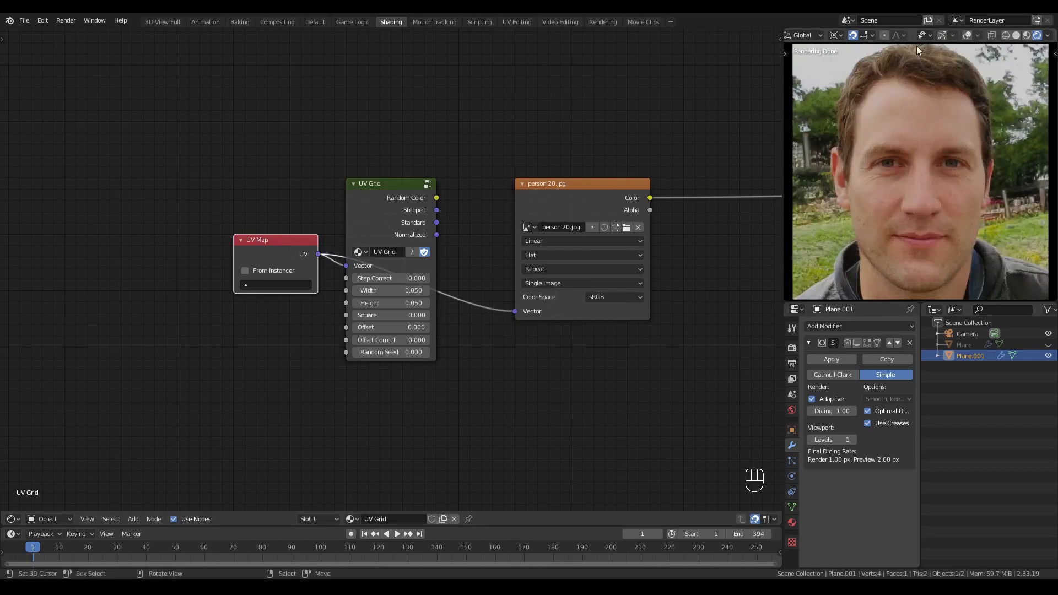
{"action": "left_click_drag", "start_coordinate": [436, 210], "coordinate": [515, 311]}
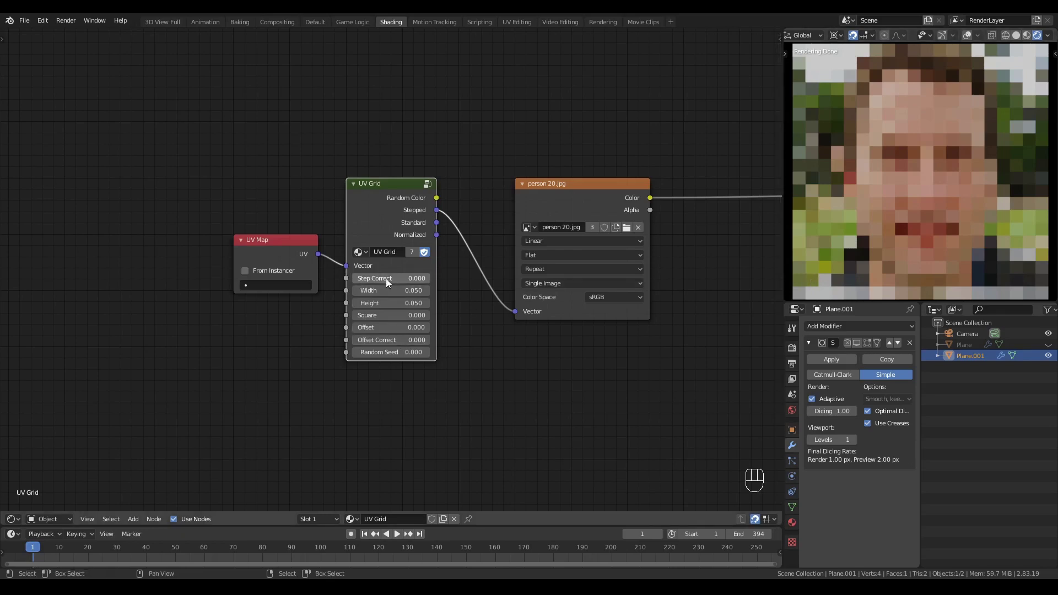
- Set the UV Grid's Step Correct to 1 and move the image texture's link from the Stepped output to Standard
{"action": "left_click", "coordinate": [419, 278]}
{"action": "left_click_drag", "start_coordinate": [419, 278], "coordinate": [497, 337]}
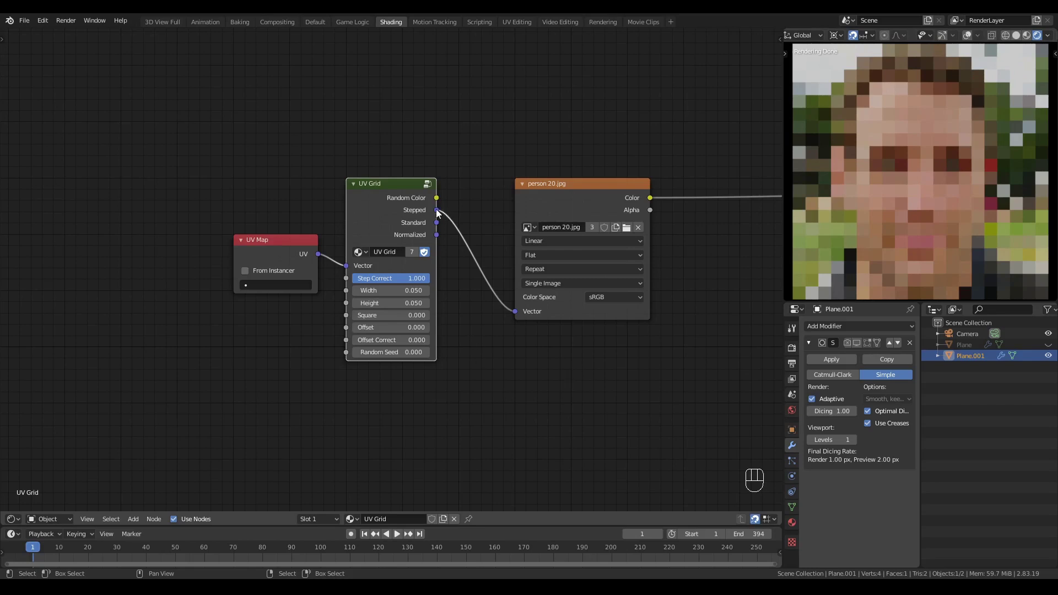
{"action": "mouse_move", "coordinate": [437, 212]}
{"action": "left_mouse_down", "text": "ctrl"}
{"action": "mouse_move", "coordinate": [463, 206]}
{"action": "mouse_move", "coordinate": [439, 228]}
{"action": "left_mouse_up", "text": "ctrl"}
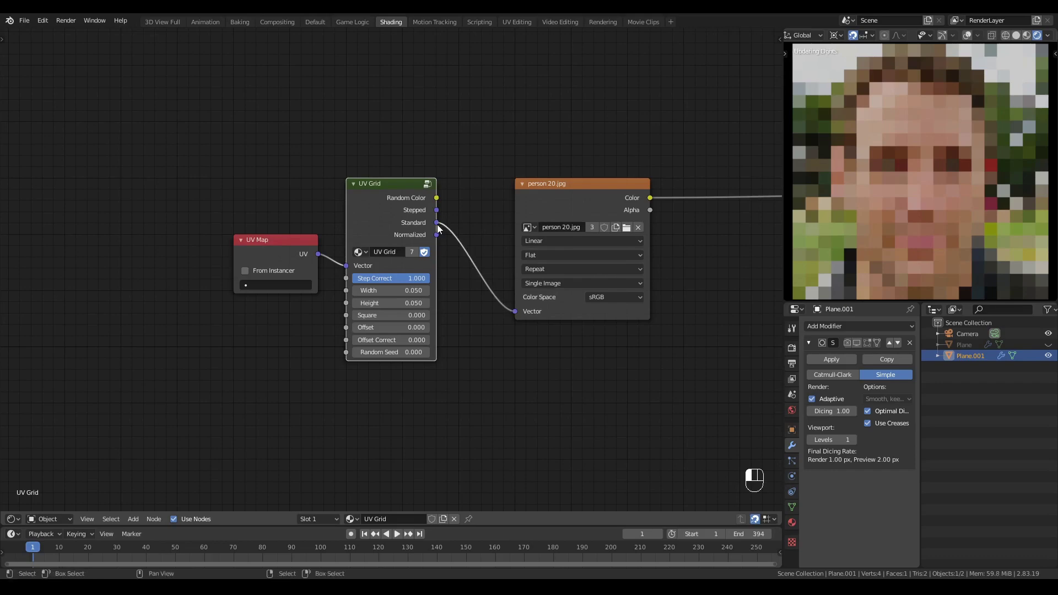
- Try a Width of 1 and a Height of 0.45 on the UV Grid feeding the image
{"action": "mouse_move", "coordinate": [388, 290]}
{"action": "left_mouse_down", "text": "shift"}
{"action": "mouse_move", "coordinate": [498, 291]}
{"action": "mouse_move", "coordinate": [394, 293]}
{"action": "left_mouse_up", "text": "shift"}
{"action": "left_click", "coordinate": [391, 291]}
{"action": "type", "text": "1"}
{"action": "key", "text": "Return"}
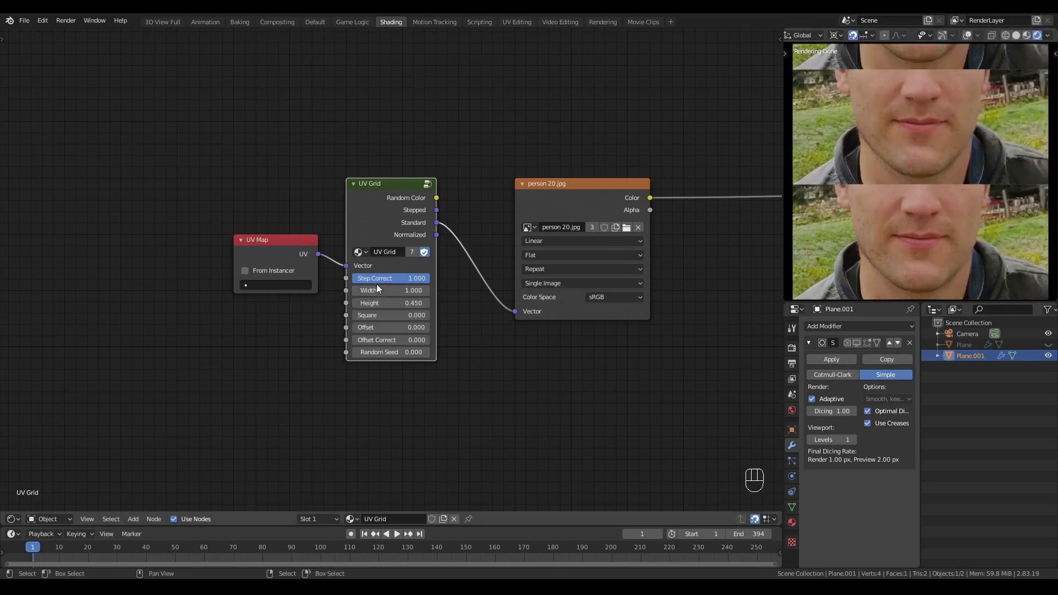
- Try a Width and Height of 0.5 on the UV Grid, and set both values to 0.1
{"action": "scroll", "coordinate": [395, 292], "scroll_direction": "down", "scroll_amount": 5, "text": "ctrl"}
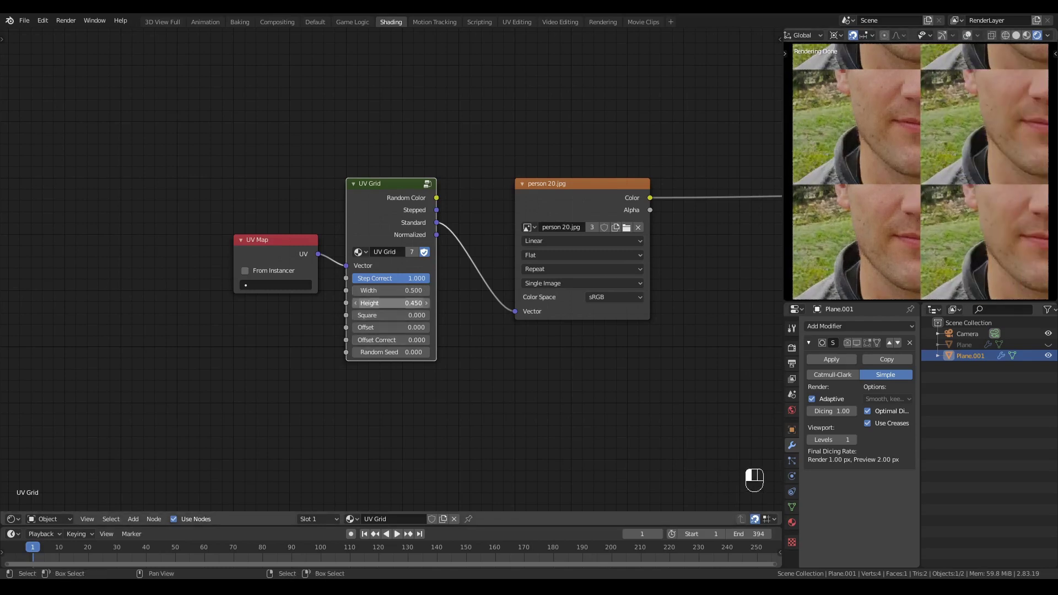
{"action": "mouse_move", "coordinate": [391, 303]}
{"action": "left_mouse_down", "text": "shift"}
{"action": "mouse_move", "coordinate": [424, 303]}
{"action": "mouse_move", "coordinate": [364, 303]}
{"action": "mouse_move", "coordinate": [398, 292]}
{"action": "left_mouse_up", "text": "shift"}
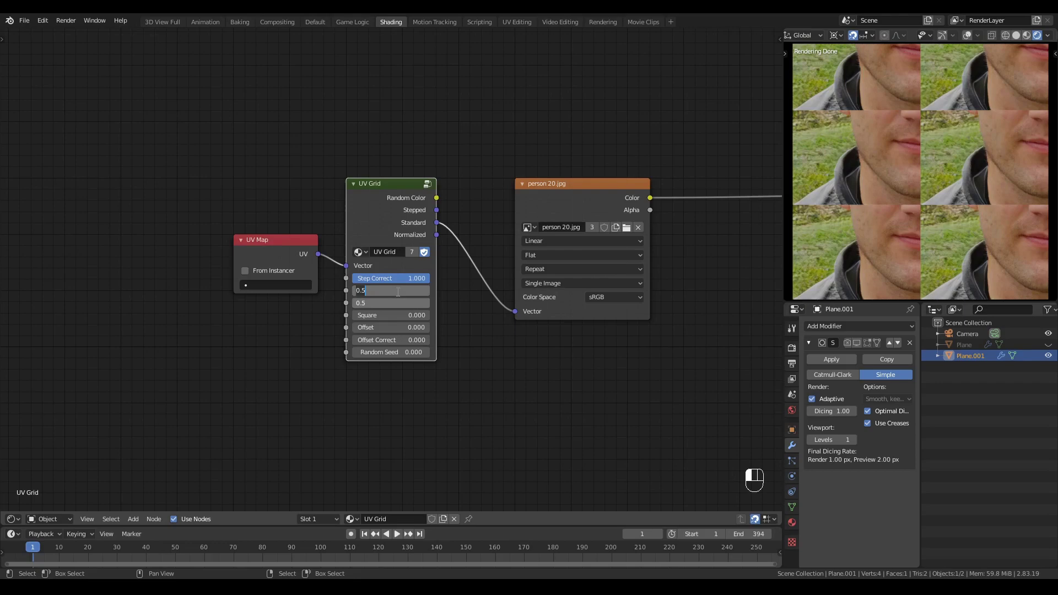
{"action": "key", "text": "Return"}
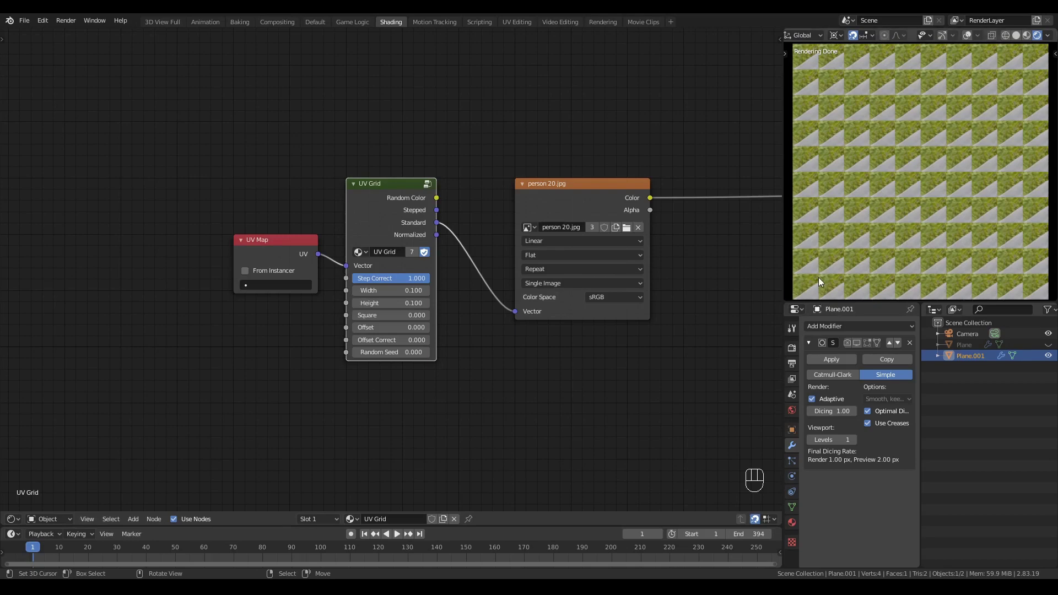
- Compare the UV Map, Standard and Normalized outputs as the image texture's Vector input, ending on Normalized with all nodes deselected
{"action": "left_click_drag", "start_coordinate": [318, 255], "coordinate": [515, 311]}
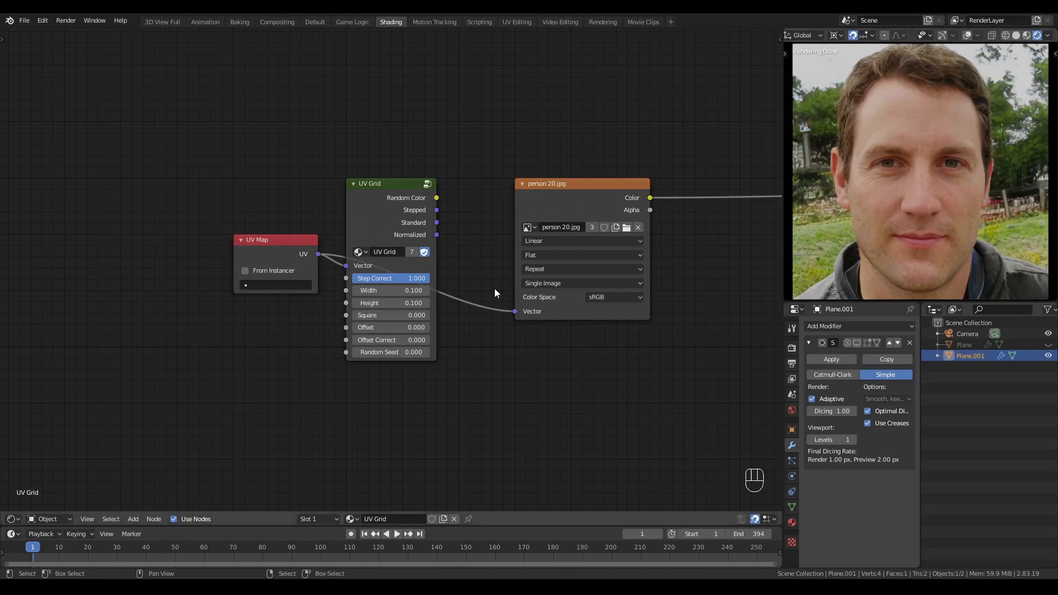
{"action": "left_click_drag", "start_coordinate": [438, 221], "coordinate": [516, 311]}
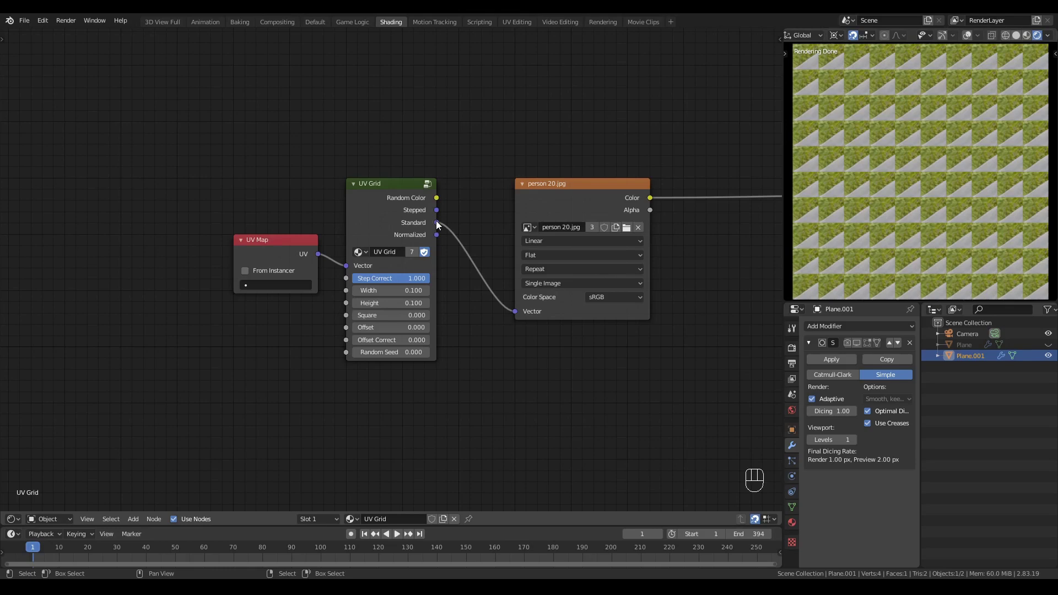
{"action": "mouse_move", "coordinate": [435, 222]}
{"action": "left_mouse_down"}
{"action": "mouse_move", "coordinate": [467, 228]}
{"action": "mouse_move", "coordinate": [441, 234]}
{"action": "left_mouse_up"}
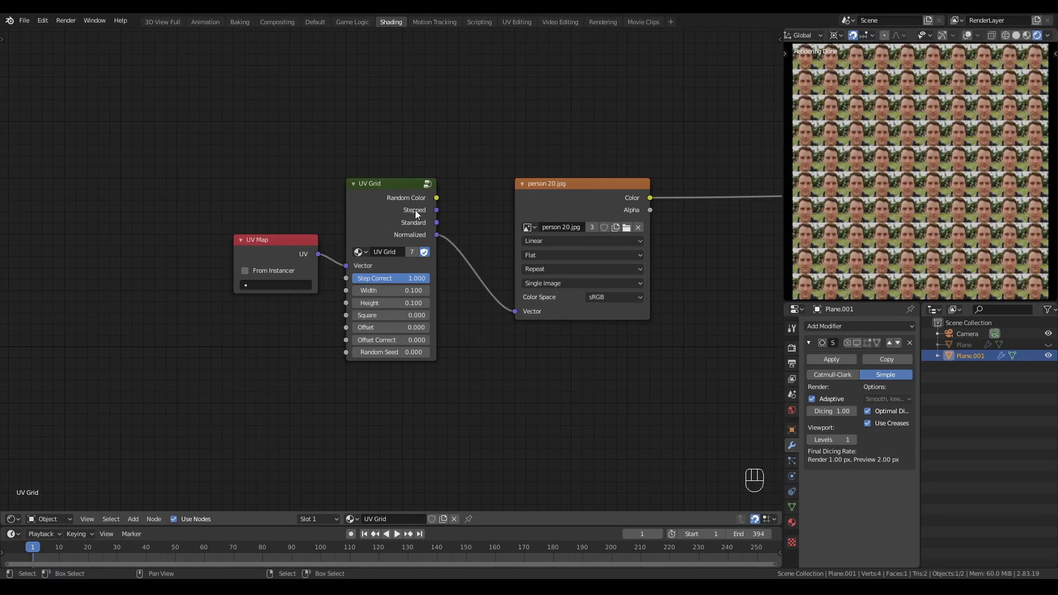
{"action": "left_click", "coordinate": [393, 191]}
{"action": "key", "text": "alt+a"}
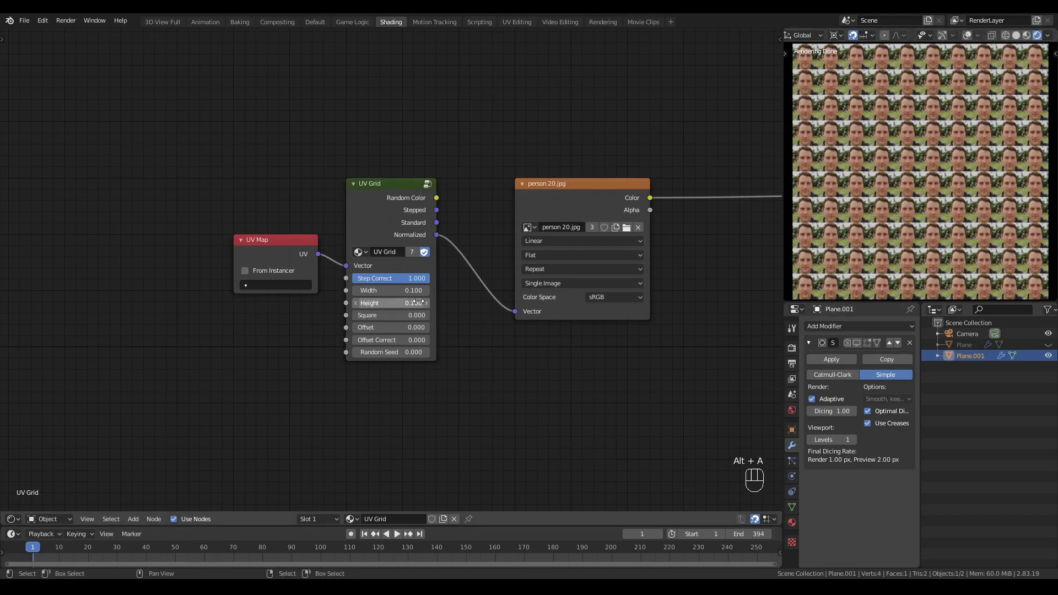
- Try a Width and Height of 0.26 on the UV Grid, and raise the Height to 0.56
{"action": "left_click_drag", "start_coordinate": [385, 303], "coordinate": [418, 290], "text": "shift"}
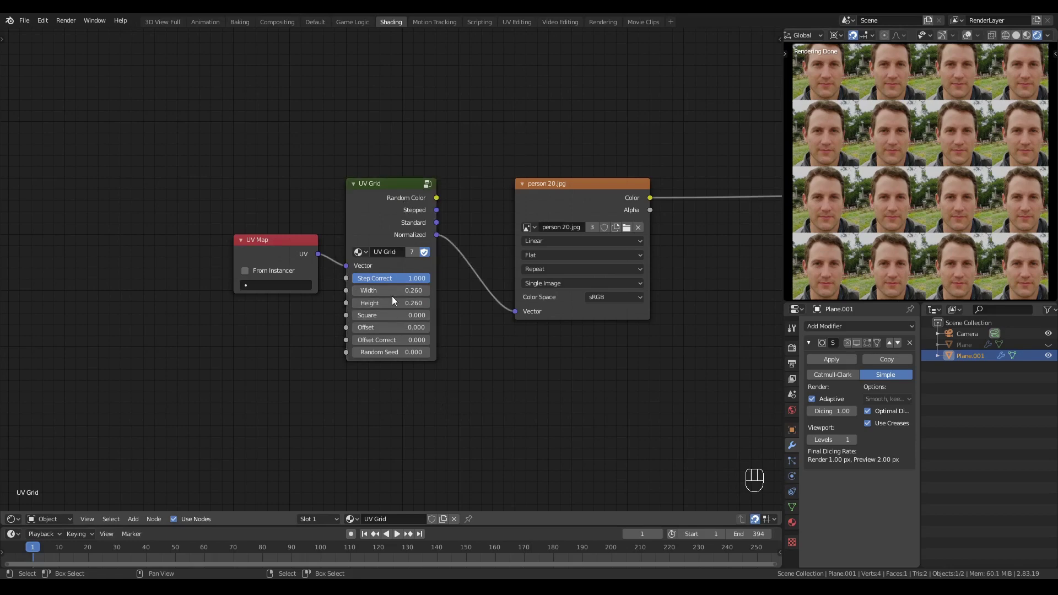
{"action": "key", "text": "shift"}
{"action": "left_click_drag", "start_coordinate": [391, 303], "coordinate": [446, 303], "text": "shift"}
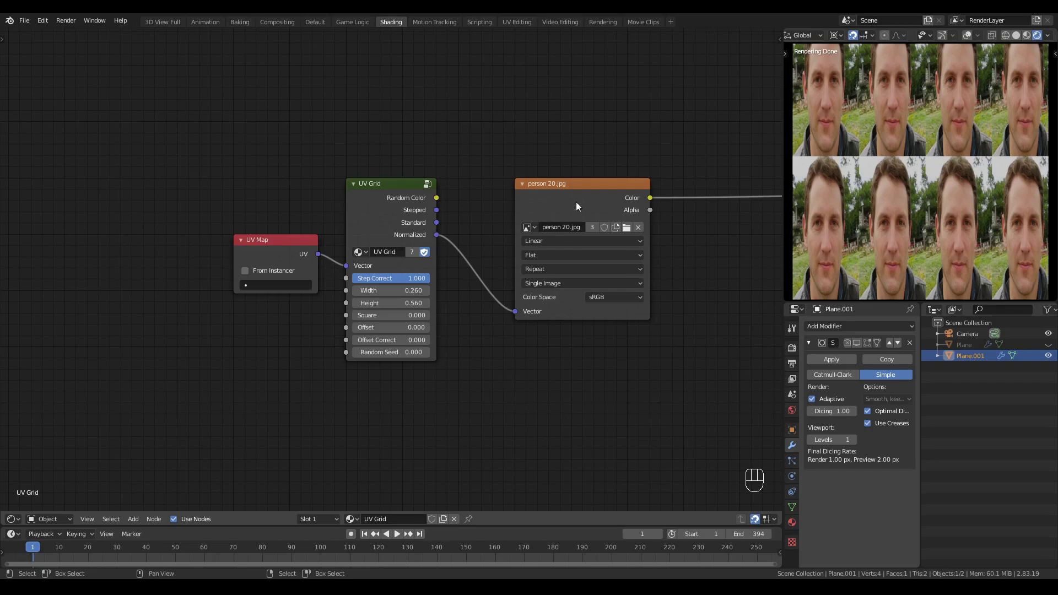
- Set the image texture's extension to Clip and the UV Grid's Square value to 1
{"action": "left_click", "coordinate": [563, 270]}
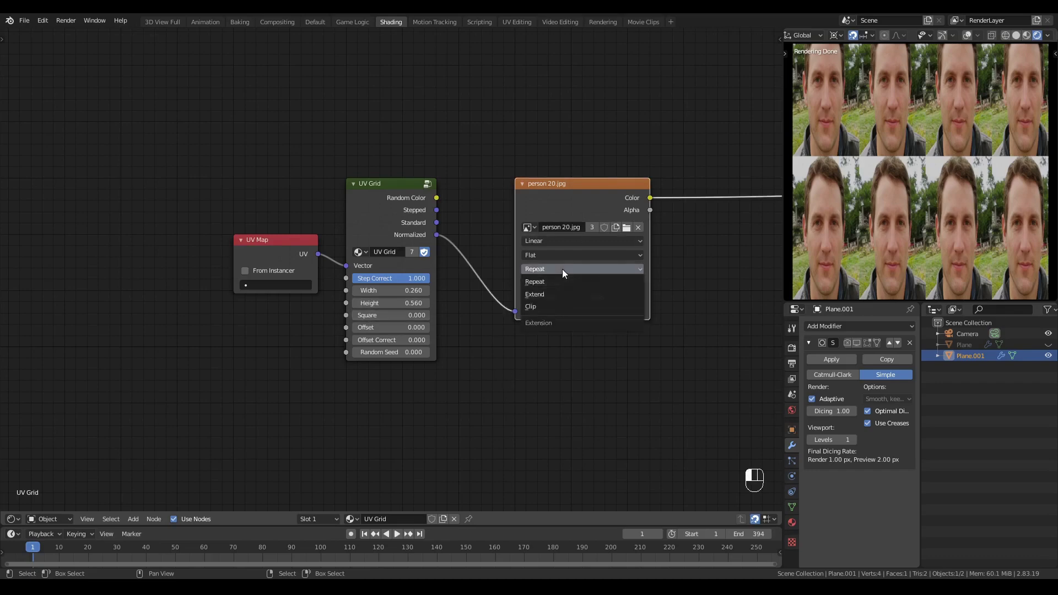
{"action": "left_click", "coordinate": [570, 309]}
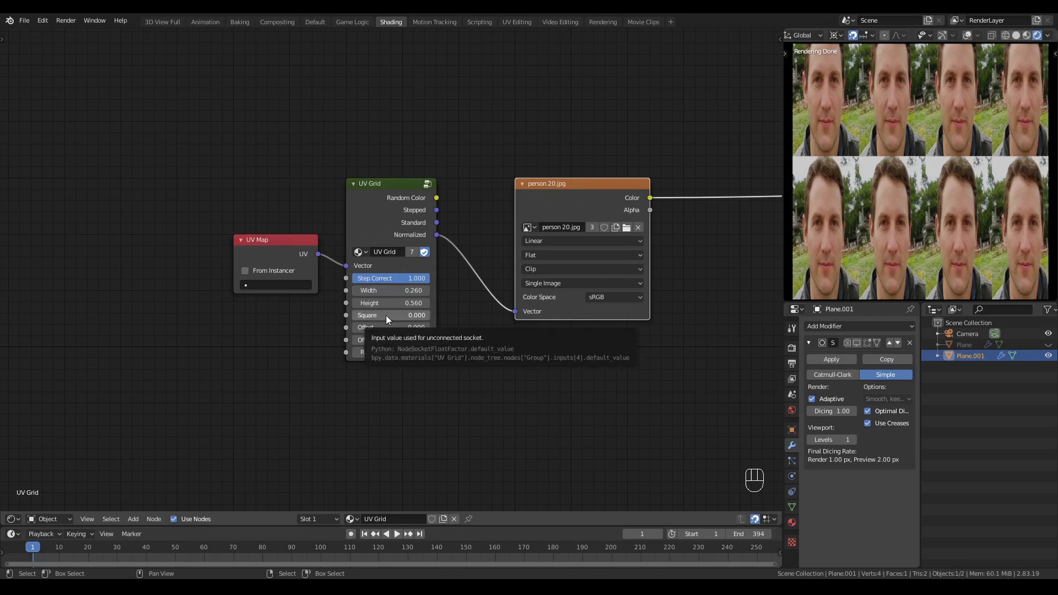
{"action": "left_click_drag", "start_coordinate": [386, 315], "coordinate": [520, 372]}
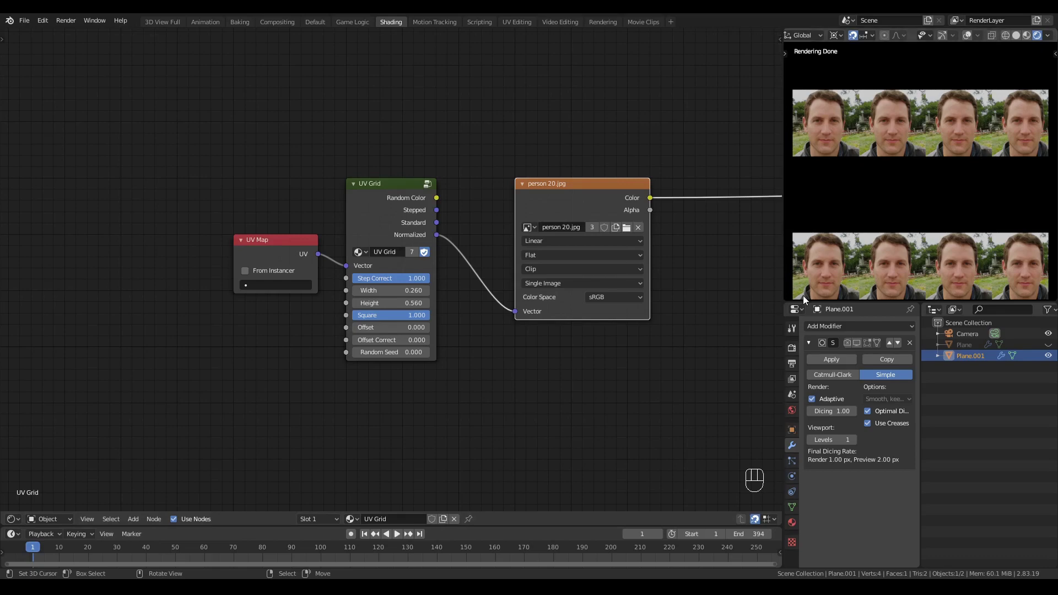
- Try a Height of 0.4 on the UV Grid with a Width of 0.4 and 0.63
{"action": "left_click_drag", "start_coordinate": [386, 303], "coordinate": [275, 303], "text": "shift"}
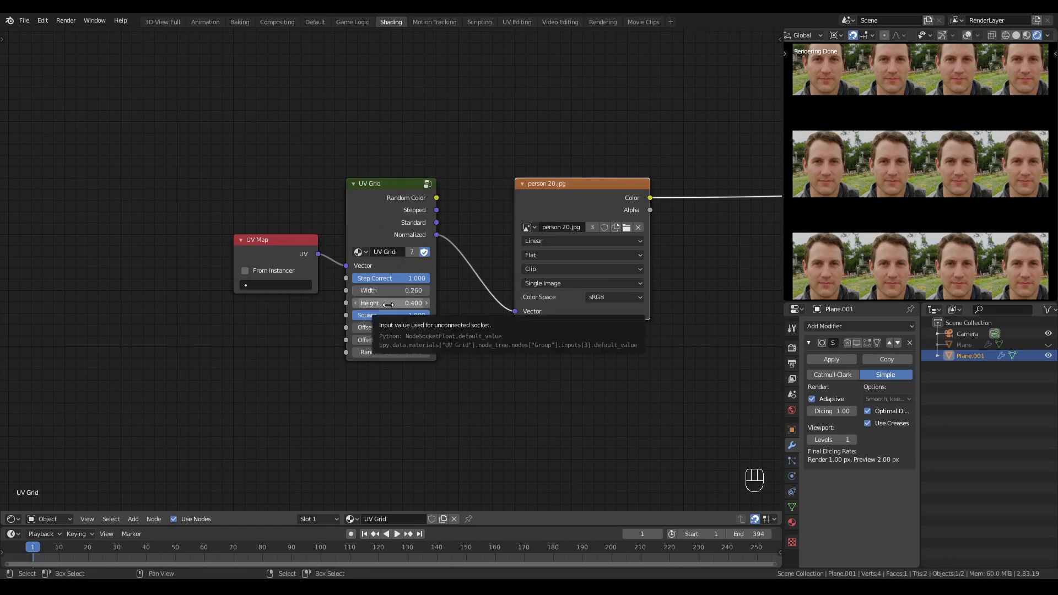
{"action": "left_click_drag", "start_coordinate": [386, 290], "coordinate": [463, 290], "text": "shift"}
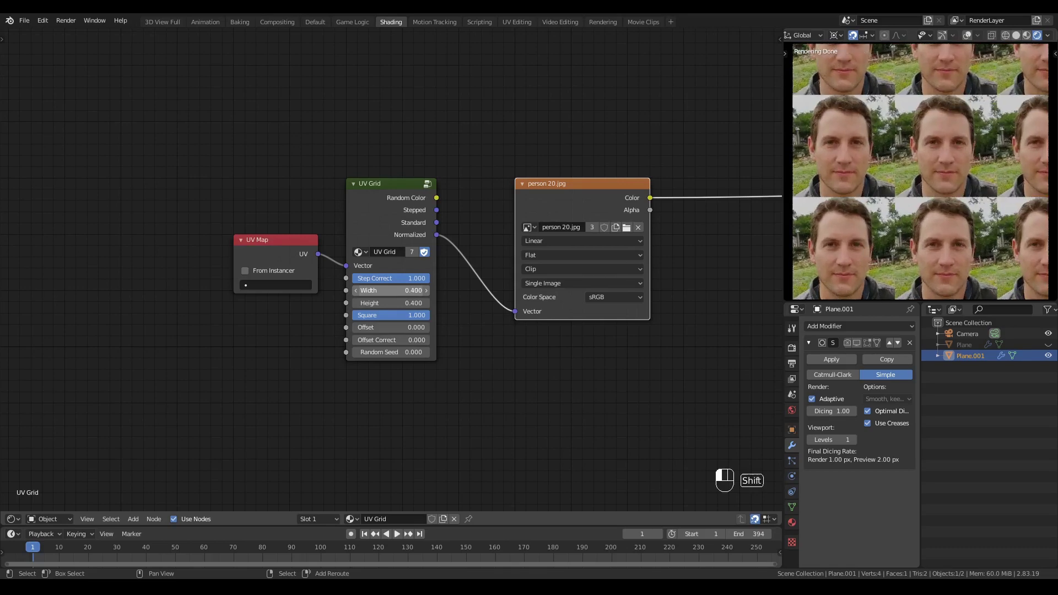
{"action": "left_click_drag", "start_coordinate": [462, 290], "coordinate": [589, 291], "text": "shift"}
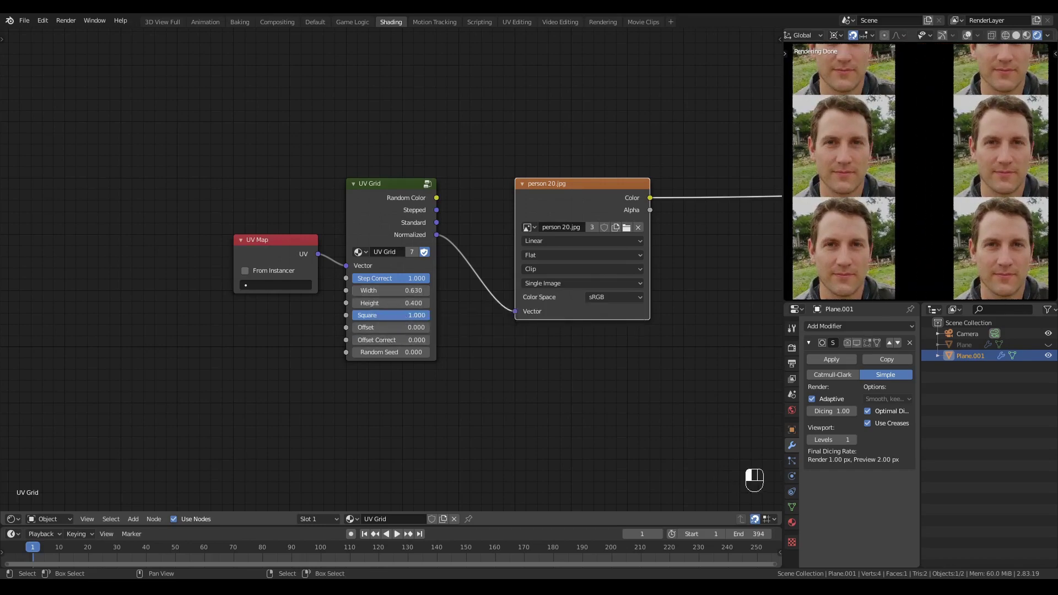
- Reset the UV Grid's Square to 0 and set its Width and Height to 0.1
{"action": "key", "text": "BackSpace"}
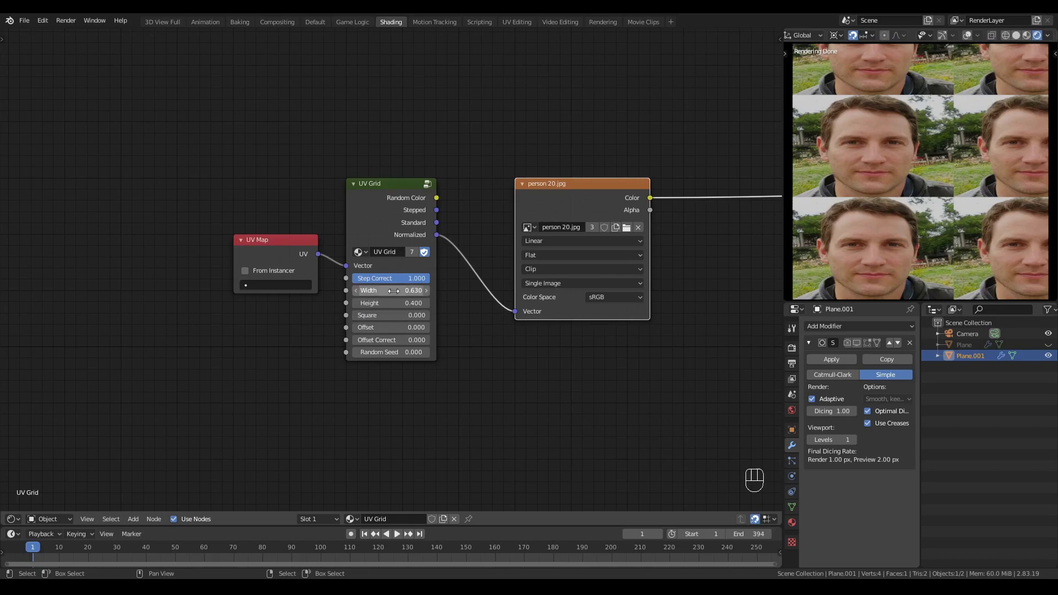
{"action": "mouse_move", "coordinate": [394, 290]}
{"action": "left_mouse_down"}
{"action": "mouse_move", "coordinate": [399, 303]}
{"action": "mouse_move", "coordinate": [400, 291]}
{"action": "left_mouse_up"}
{"action": "type", "text": ".1"}
{"action": "key", "text": "Return"}
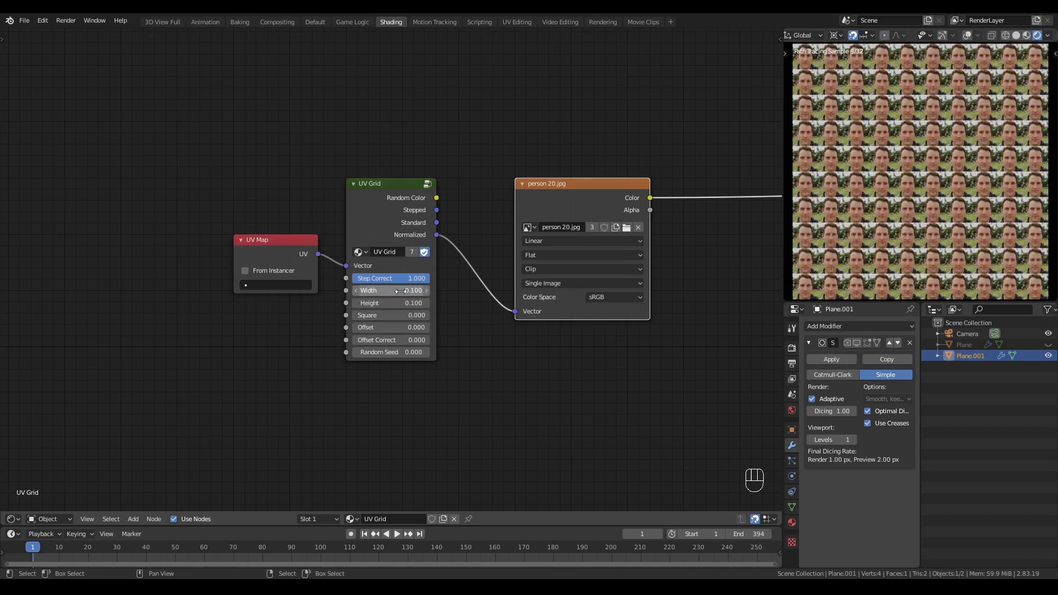
- Cut the Normalized link and connect the UV Grid's Stepped output to the image texture's Vector input
{"action": "mouse_move", "coordinate": [470, 223]}
{"action": "right_mouse_down", "text": "ctrl"}
{"action": "mouse_move", "coordinate": [473, 312]}
{"action": "mouse_move", "coordinate": [477, 305]}
{"action": "right_mouse_up", "text": "ctrl"}
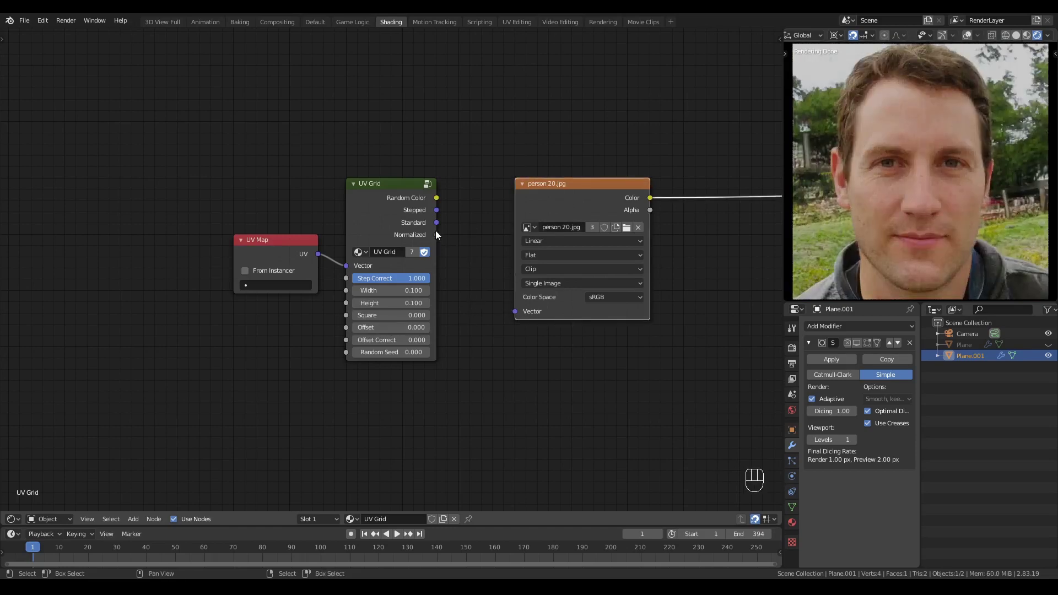
{"action": "left_click_drag", "start_coordinate": [436, 210], "coordinate": [515, 312]}
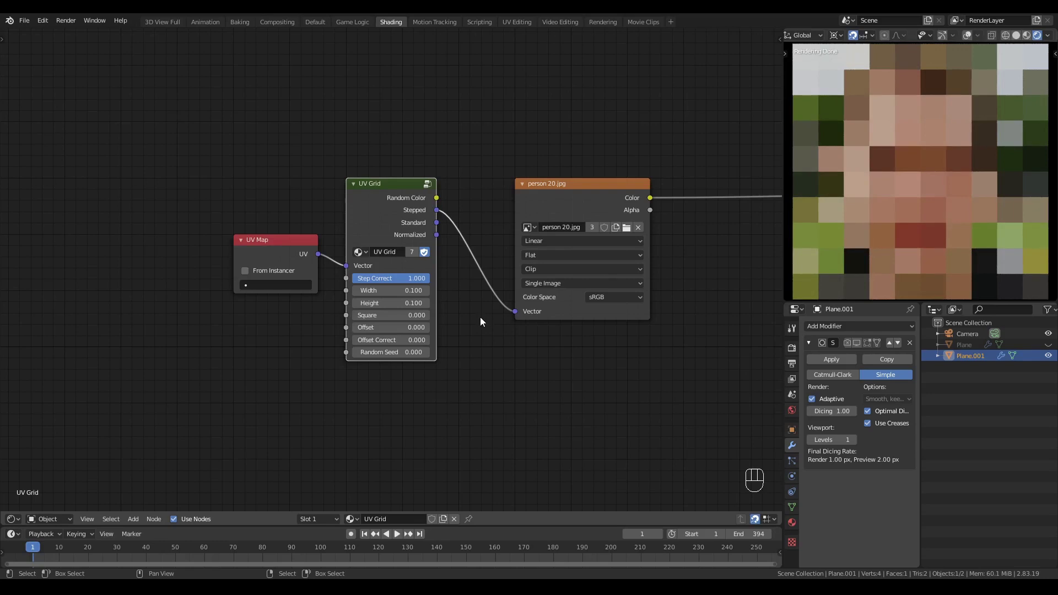
- Try an Offset of 0.5 on the UV Grid without and with Offset Correct at 1, and return both values to 0
{"action": "left_click_drag", "start_coordinate": [424, 327], "coordinate": [452, 327], "text": "shift"}
{"action": "key", "text": "BackSpace"}
{"action": "left_click_drag", "start_coordinate": [389, 327], "coordinate": [431, 327]}
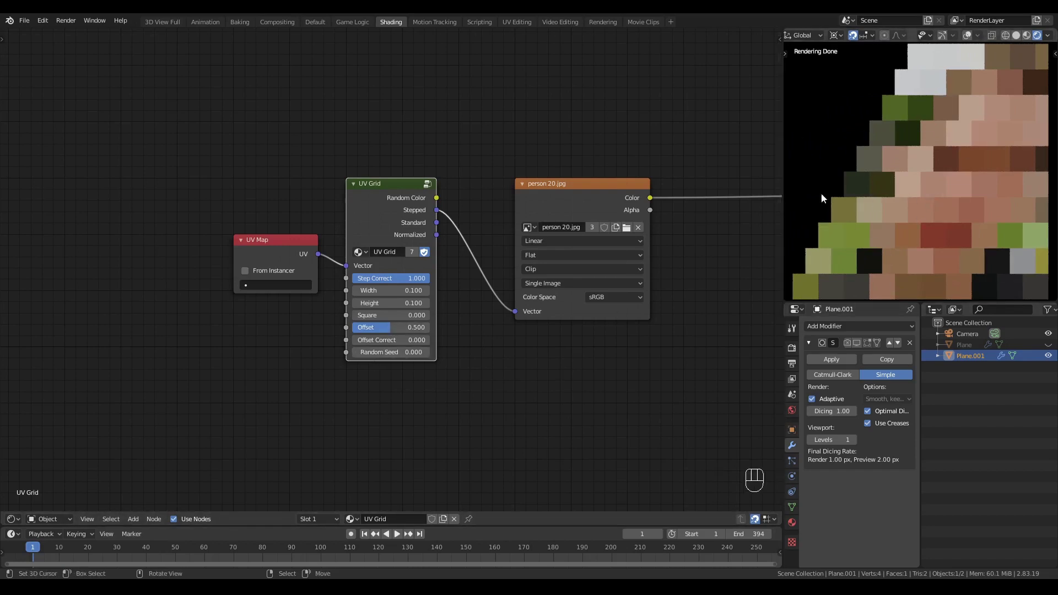
{"action": "left_click_drag", "start_coordinate": [380, 352], "coordinate": [432, 344]}
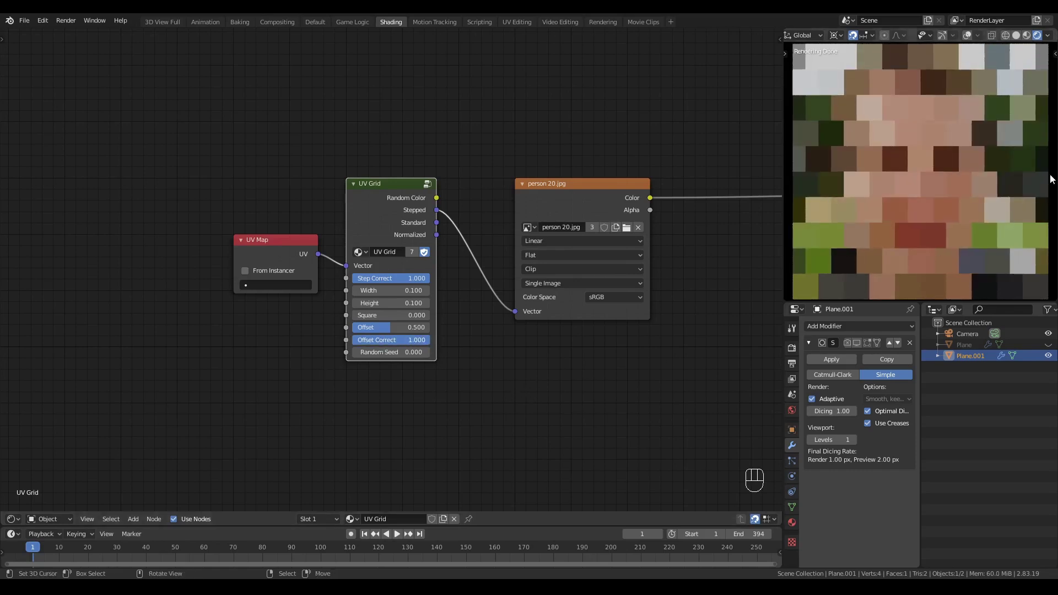
{"action": "left_click_drag", "start_coordinate": [405, 327], "coordinate": [353, 327], "text": "shift"}
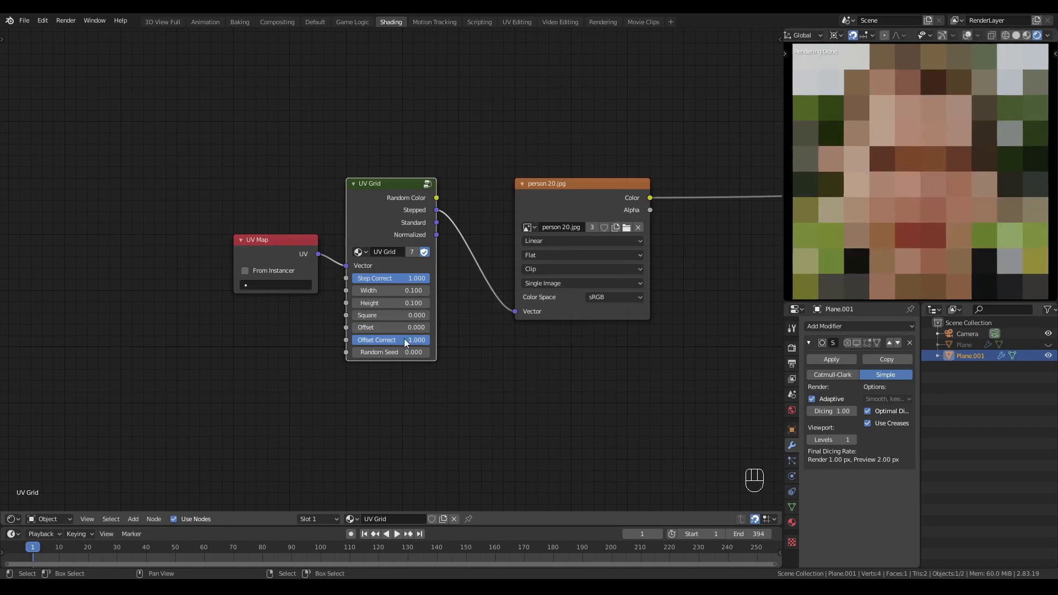
{"action": "left_click_drag", "start_coordinate": [408, 339], "coordinate": [355, 340]}
- Delete the image texture node and preview the UV Grid's Random Color output on the plane
{"action": "key", "text": "x"}
{"action": "left_click", "coordinate": [398, 196], "text": "ctrl+shift"}
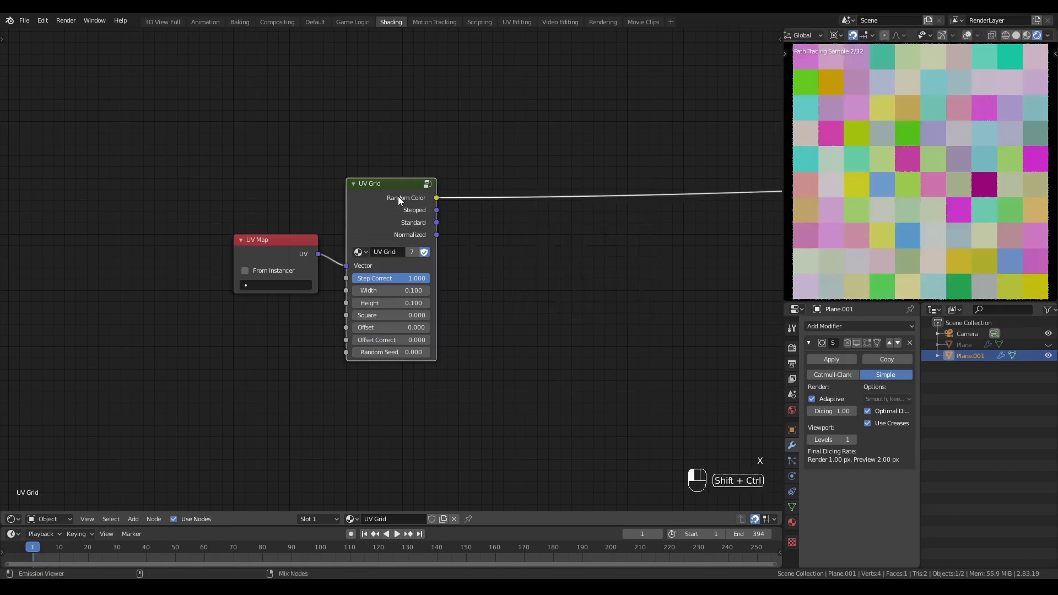
- Try a Random Seed of 0.97 on the UV Grid, undo the change, and select the UV Grid node
{"action": "left_click_drag", "start_coordinate": [385, 352], "coordinate": [490, 352]}
{"action": "left_click", "coordinate": [385, 353]}
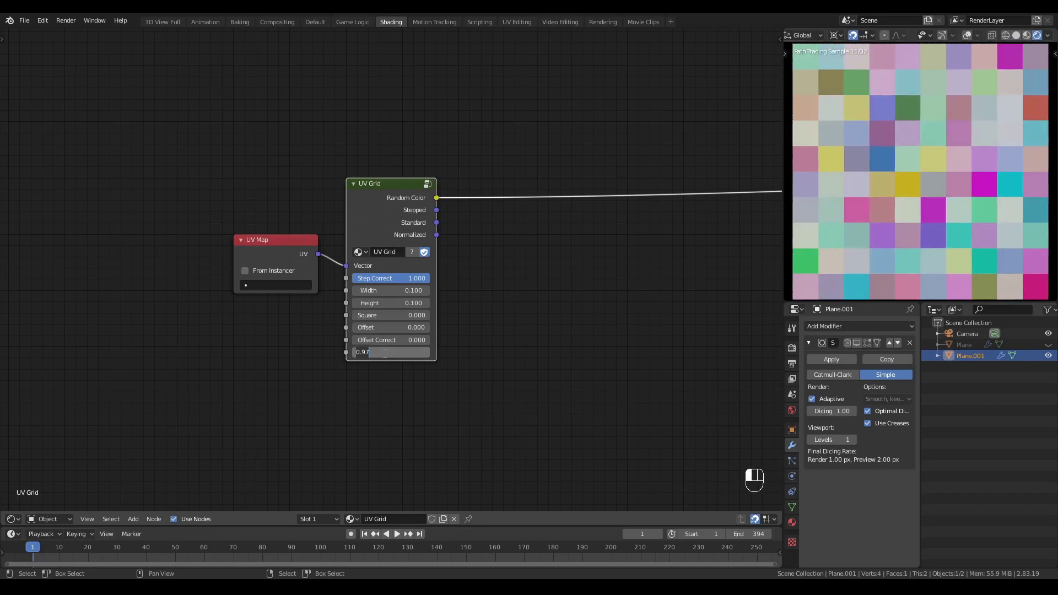
{"action": "key", "text": "Return"}
{"action": "key", "text": "ctrl+z"}
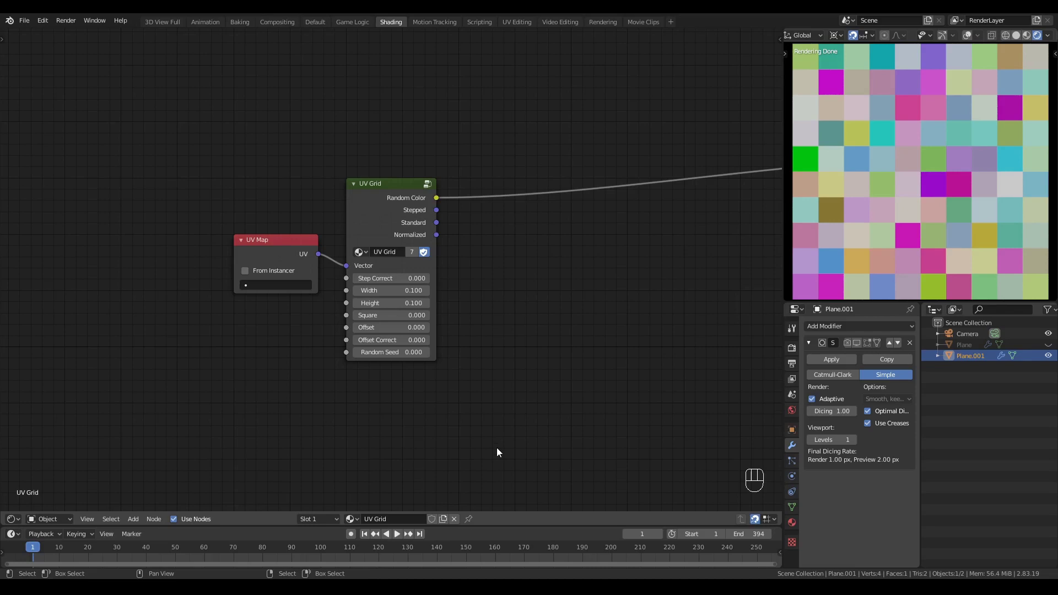
{"action": "left_click", "coordinate": [391, 198]}
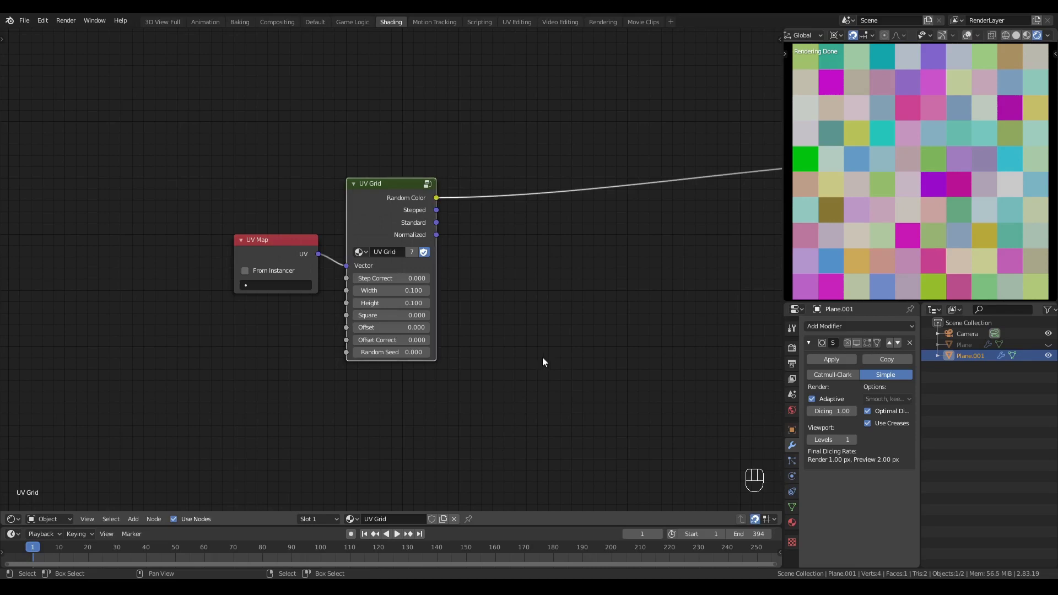